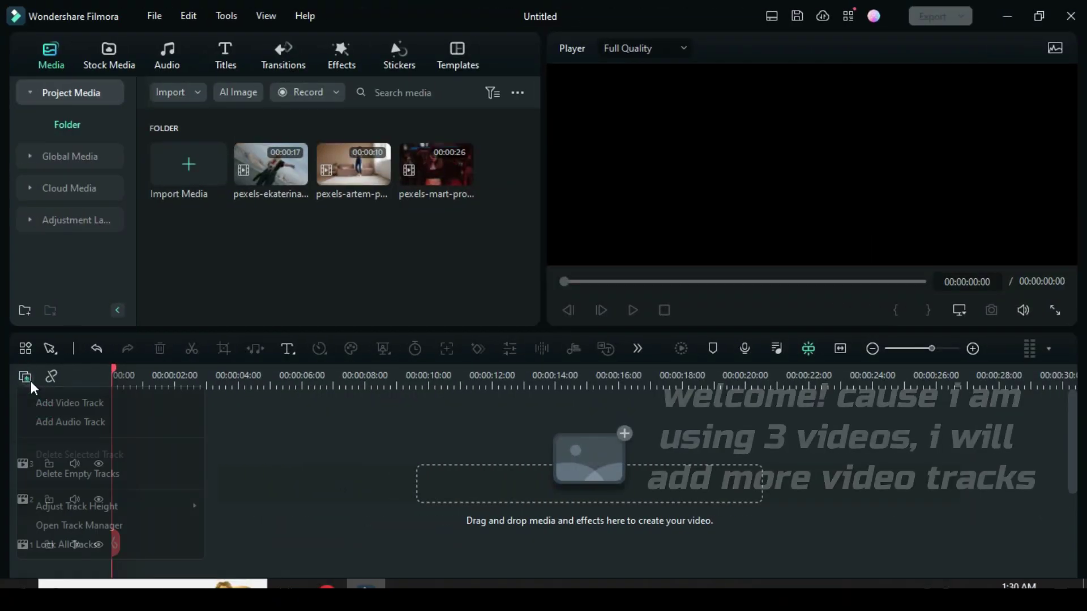
- Add several more video tracks to the timeline
{"action": "left_click", "coordinate": [48, 403]}
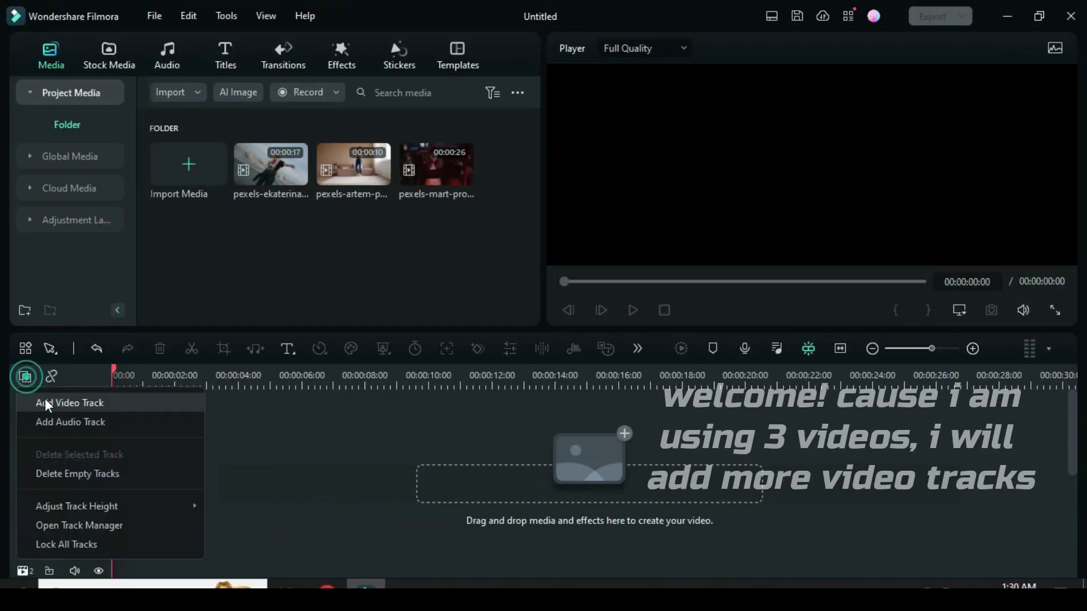
{"action": "left_click", "coordinate": [43, 403]}
{"action": "left_click", "coordinate": [25, 377]}
{"action": "left_click", "coordinate": [41, 400]}
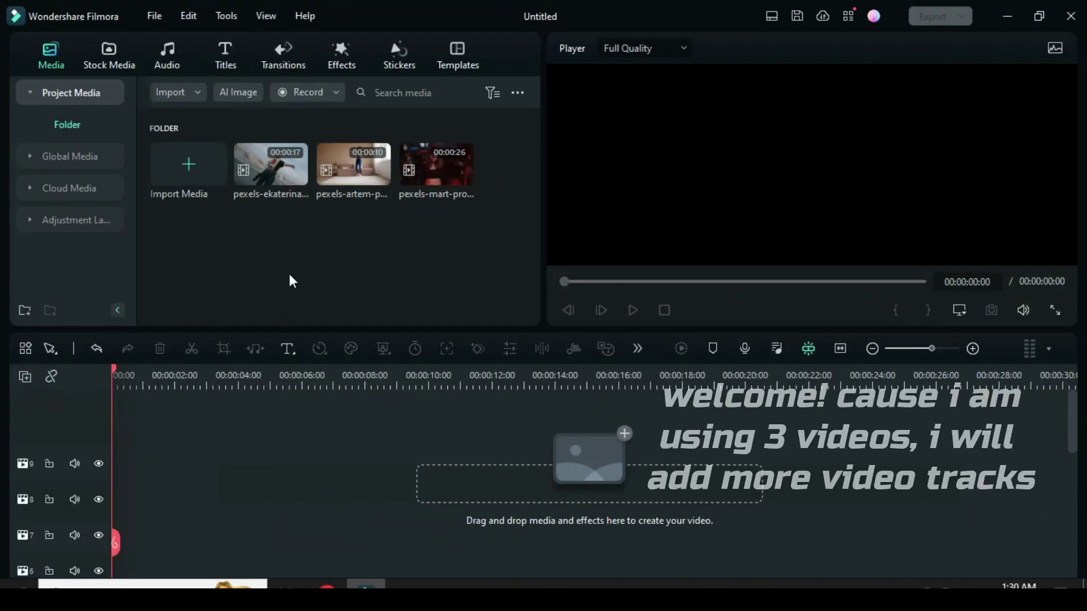
- Place the living-room dance clip on video track 9
{"action": "left_click", "coordinate": [379, 171]}
{"action": "left_click", "coordinate": [632, 310]}
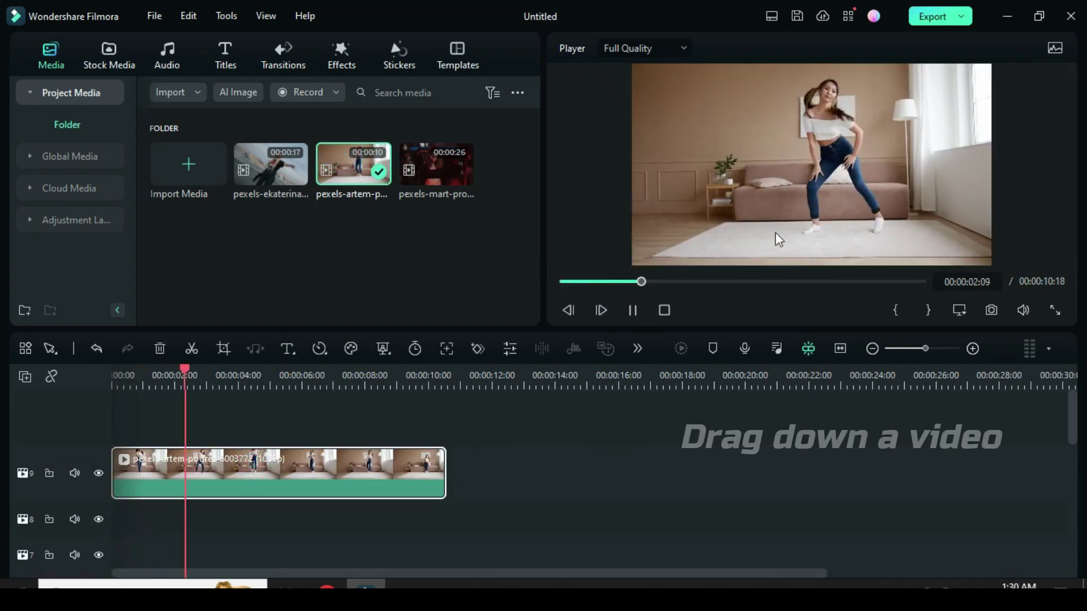
{"action": "left_click", "coordinate": [630, 310]}
- Turn on Smart Cutout in the clip's AI Tools settings to open its editor
{"action": "left_click", "coordinate": [290, 471]}
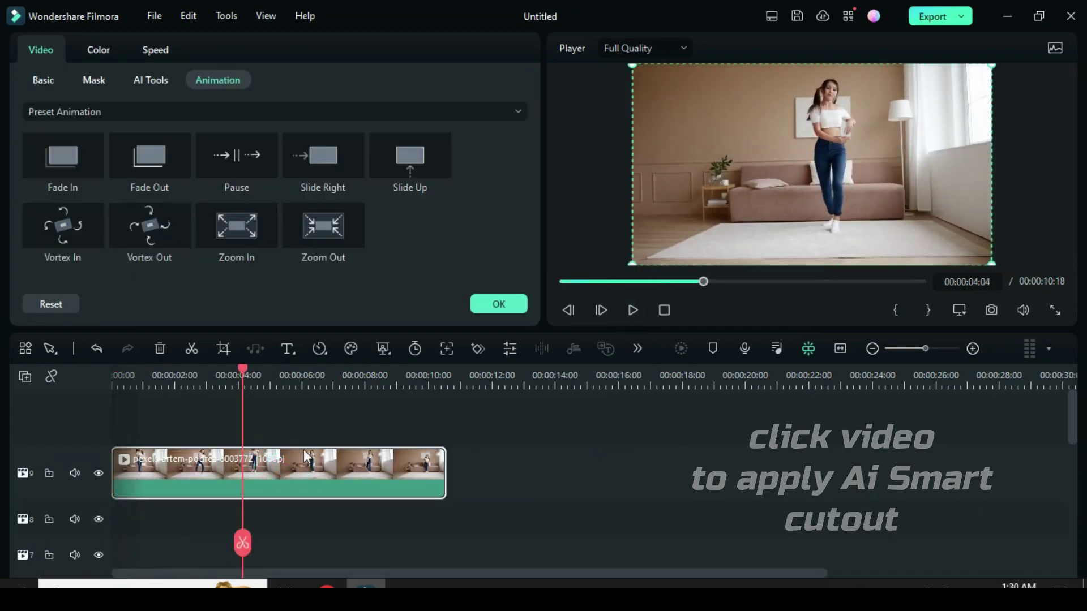
{"action": "left_click", "coordinate": [148, 81]}
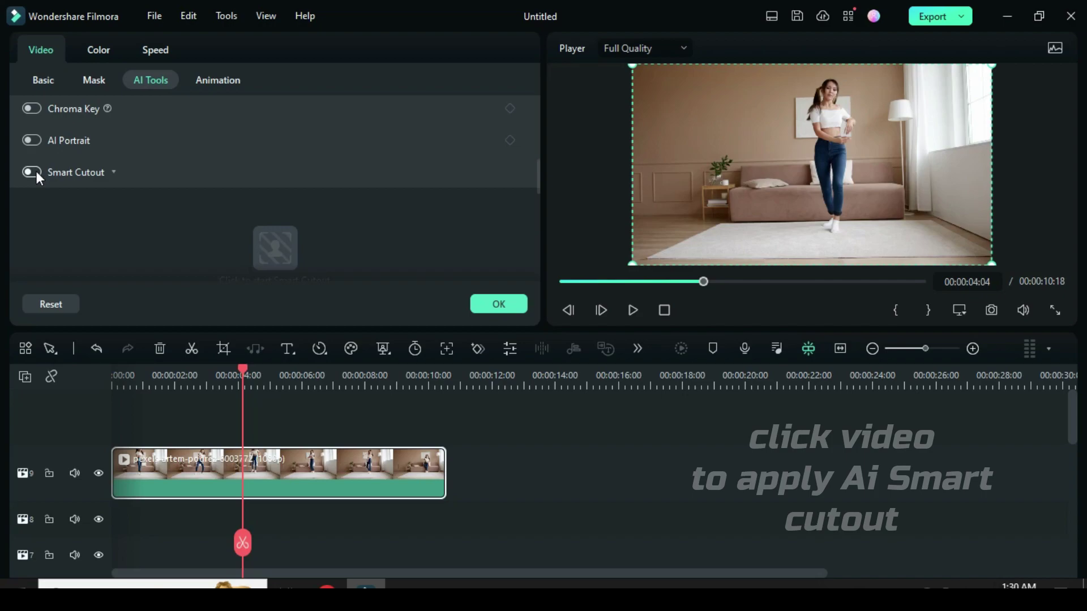
{"action": "left_click", "coordinate": [276, 245]}
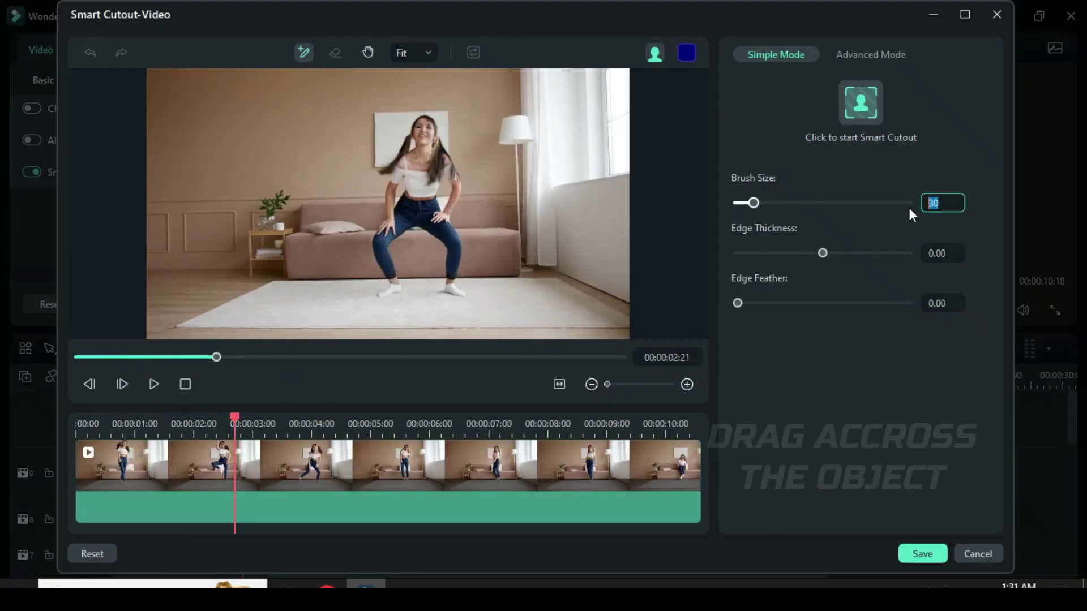
- Set the brush size to 20 and paint over the dancer's body
{"action": "type", "text": "20"}
{"action": "key", "text": "Return"}
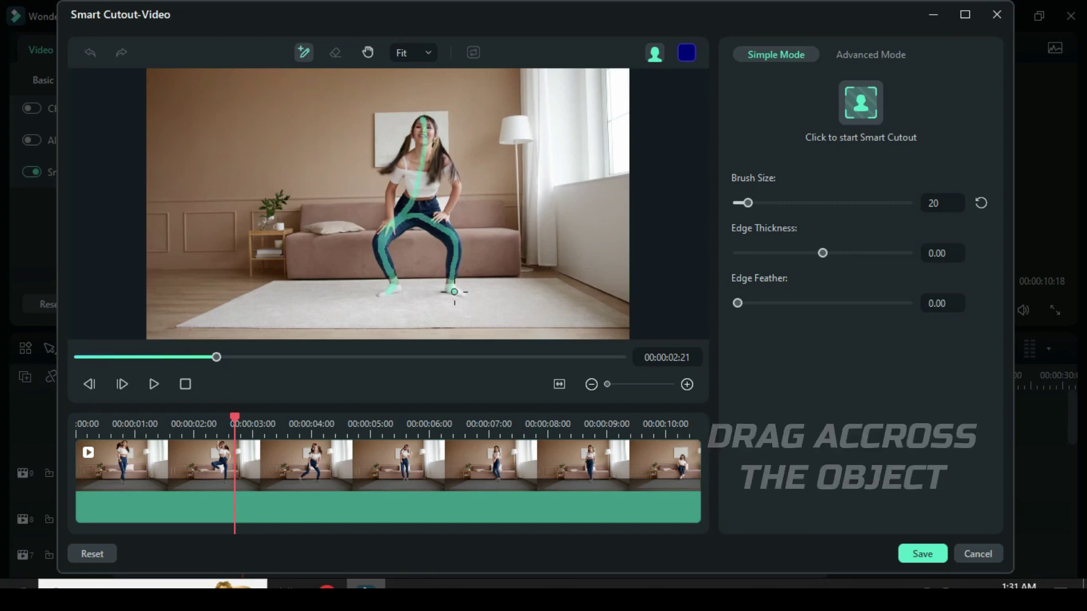
{"action": "left_click_drag", "start_coordinate": [454, 291], "coordinate": [454, 291]}
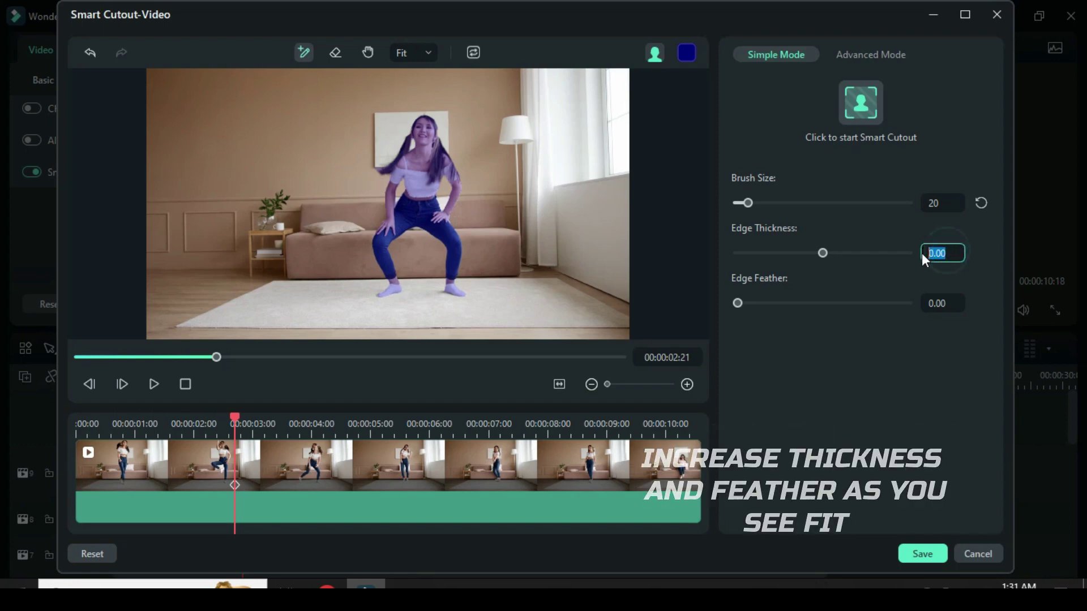
- Set the cutout edge thickness to 3 and feather to 2
{"action": "type", "text": "3"}
{"action": "left_click", "coordinate": [941, 302]}
{"action": "type", "text": "2"}
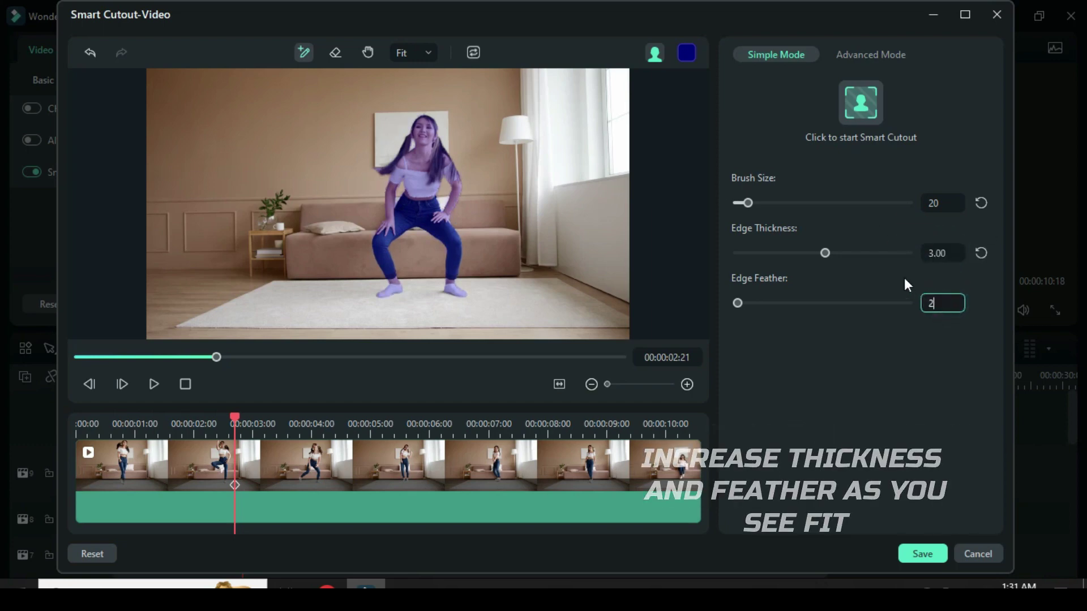
{"action": "left_click", "coordinate": [904, 278]}
- Switch to Advanced Mode, track the cutout through the clip, invert the mask, and save
{"action": "left_click", "coordinate": [865, 56]}
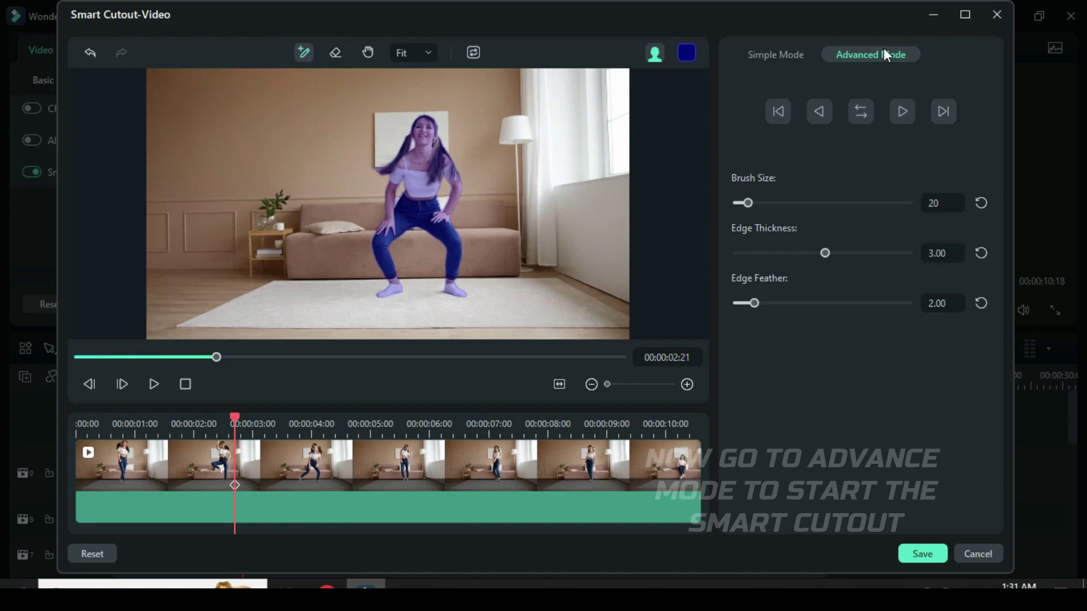
{"action": "left_click", "coordinate": [861, 110]}
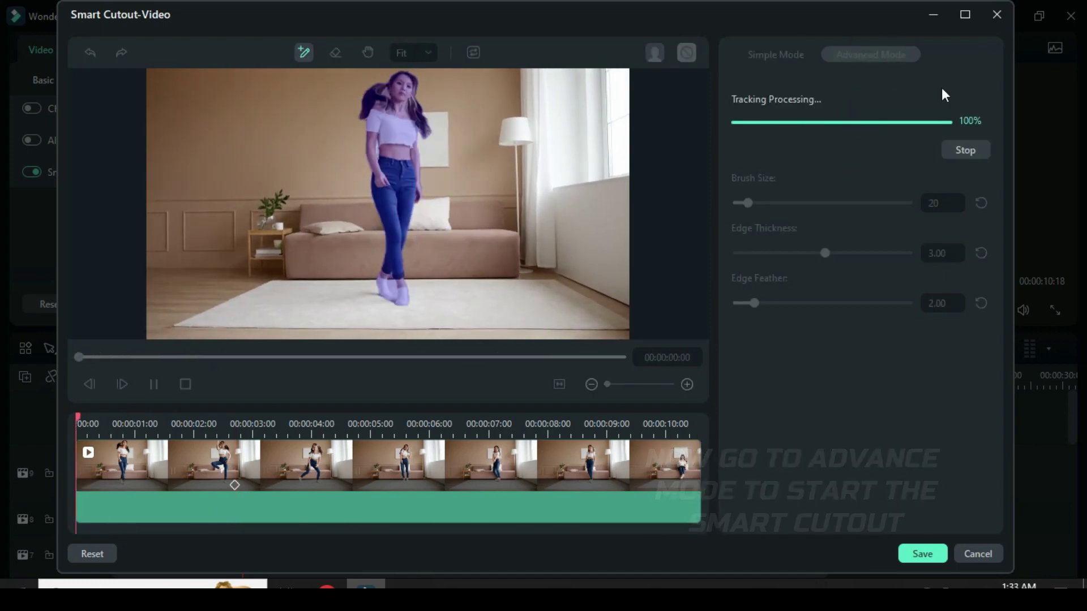
{"action": "left_click", "coordinate": [472, 52]}
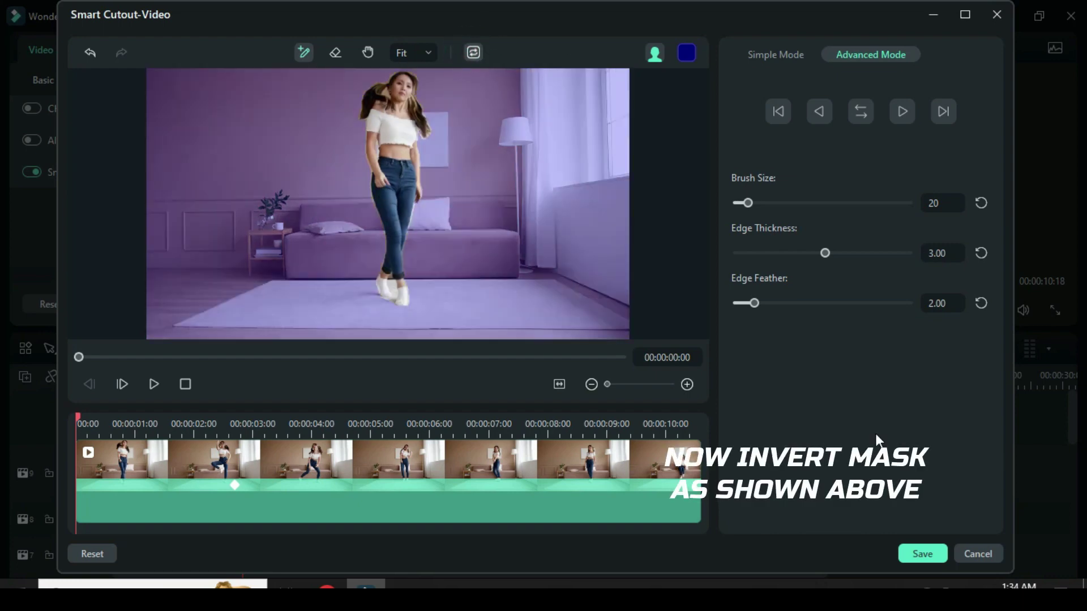
{"action": "left_click", "coordinate": [921, 555]}
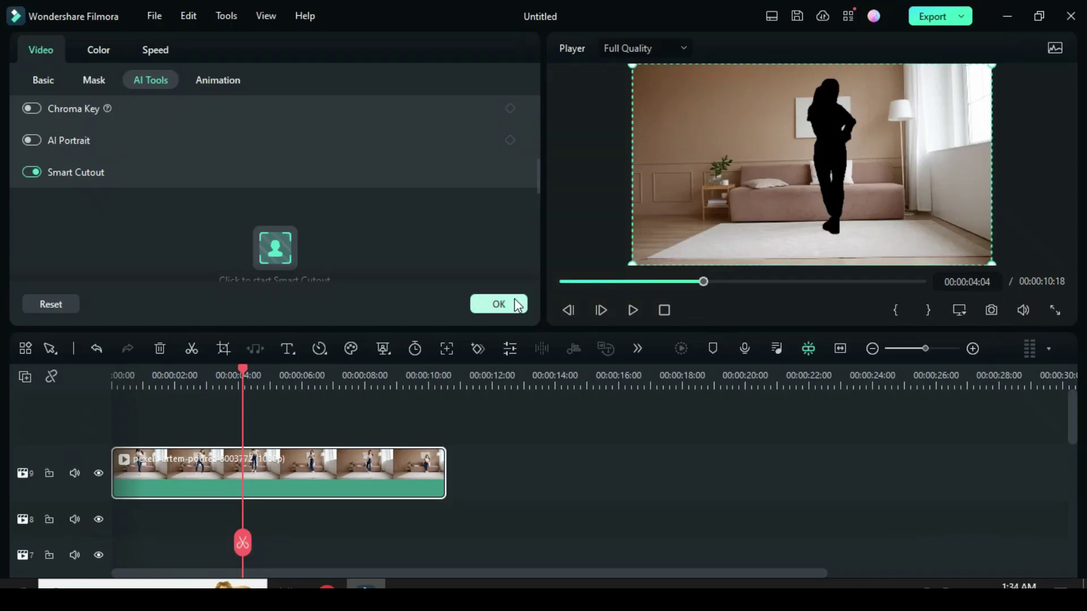
- Place a Wormhole 3 transition at the clip's end with a 1-second duration
{"action": "left_click", "coordinate": [498, 304]}
{"action": "left_click", "coordinate": [283, 56]}
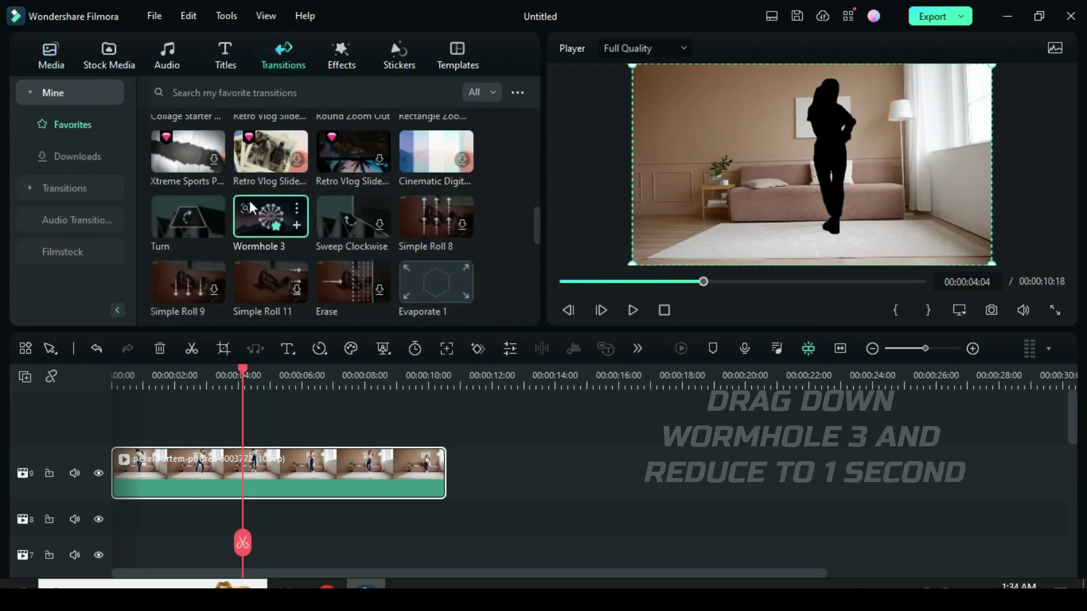
{"action": "left_click_drag", "start_coordinate": [270, 217], "coordinate": [409, 483]}
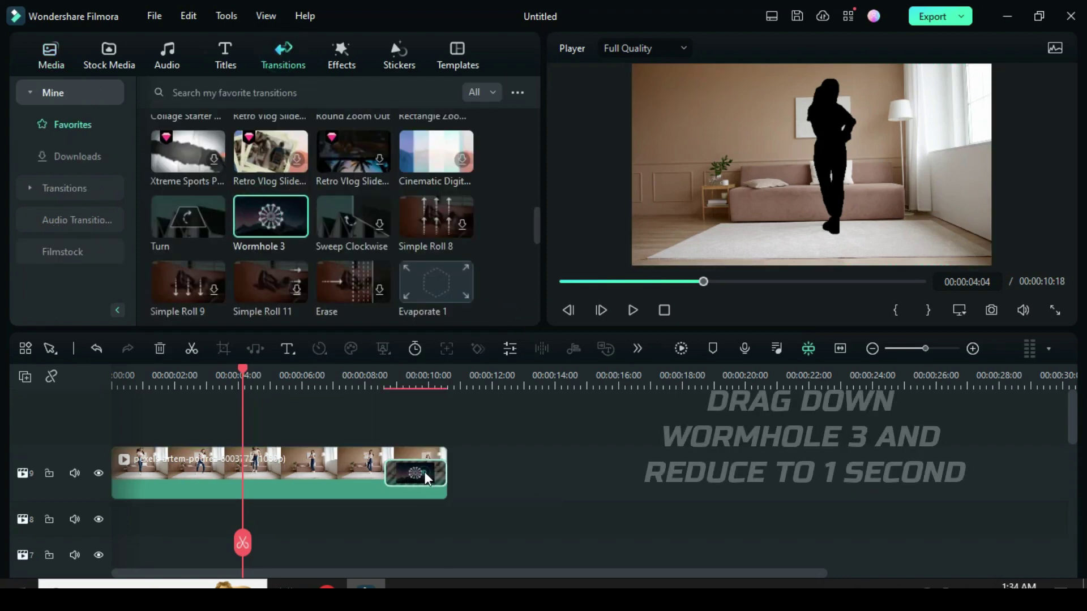
{"action": "double_click", "coordinate": [410, 479]}
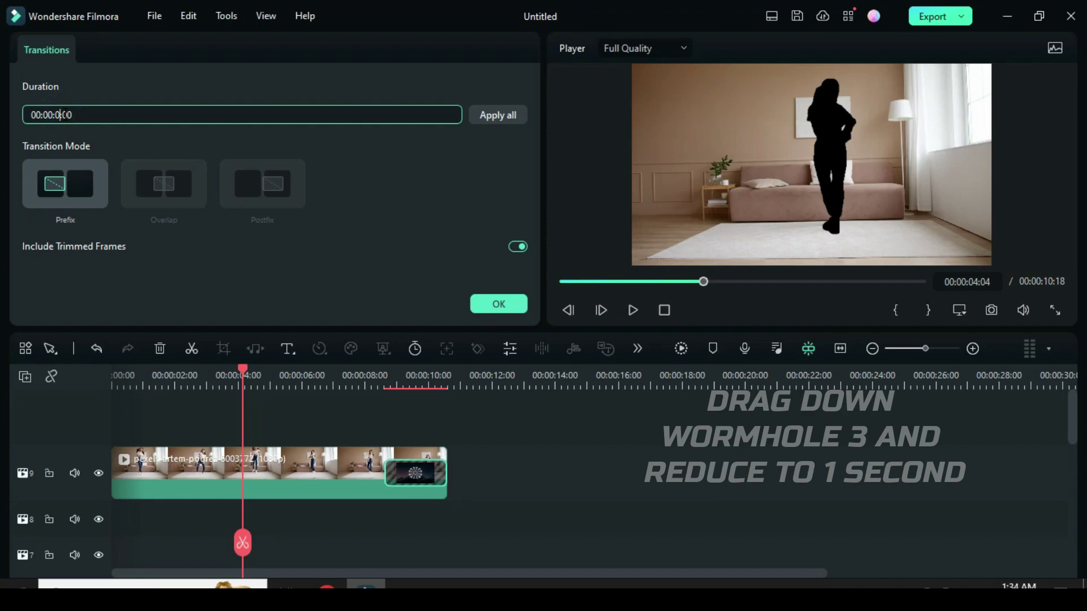
{"action": "type", "text": "1"}
{"action": "left_click", "coordinate": [109, 86]}
- Play back the transition from around 9 seconds
{"action": "left_click_drag", "start_coordinate": [245, 374], "coordinate": [407, 375]}
{"action": "left_click", "coordinate": [632, 310]}
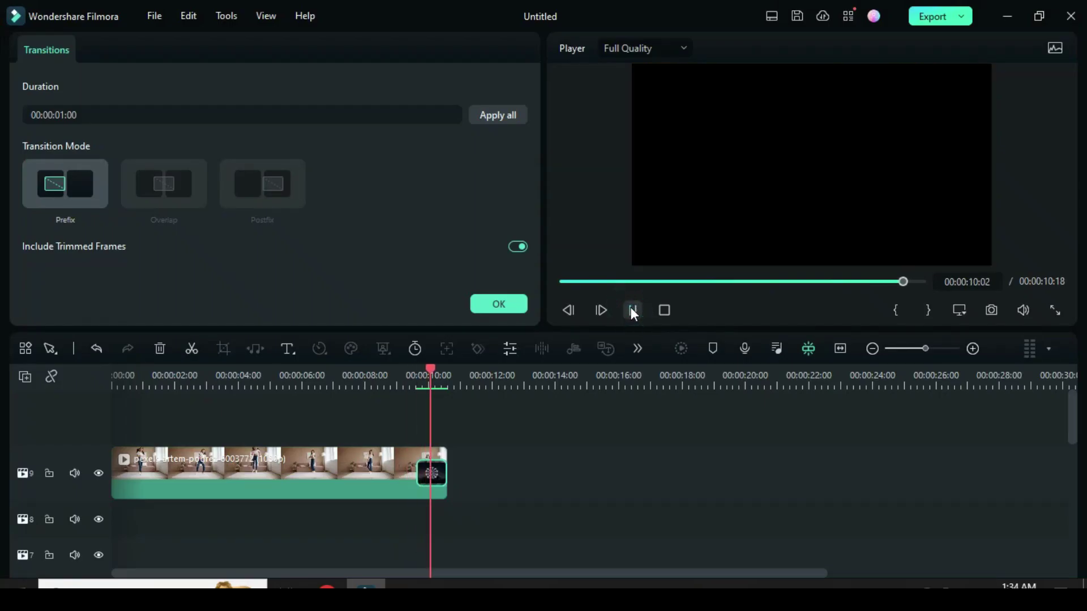
{"action": "left_click", "coordinate": [443, 368]}
{"action": "scroll", "coordinate": [523, 376], "scroll_direction": "up", "scroll_amount": 1}
{"action": "scroll", "coordinate": [524, 376], "scroll_direction": "up", "scroll_amount": 1}
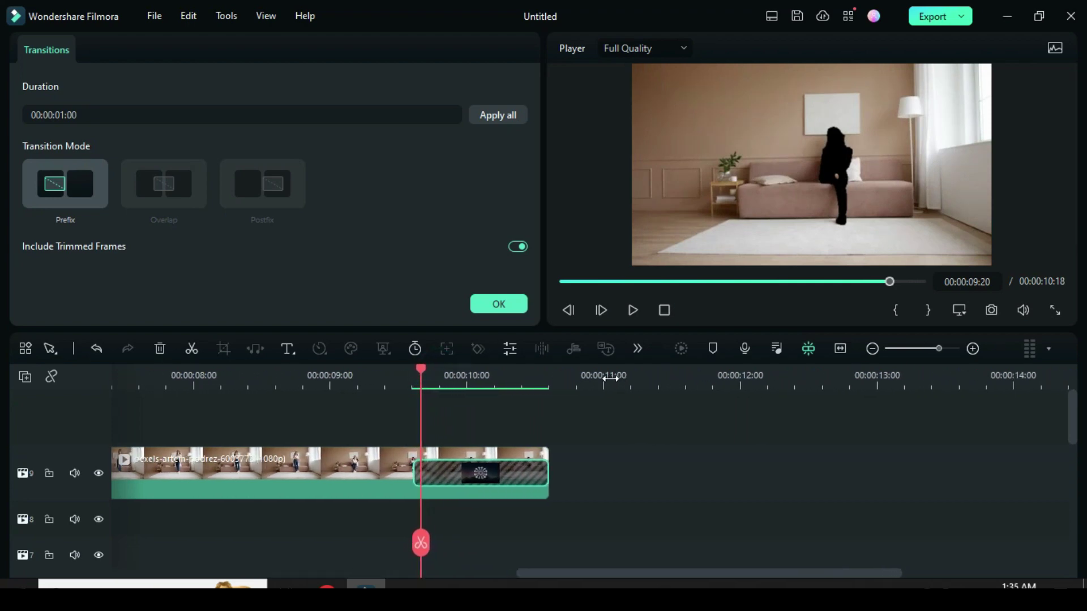
- Add the Up-Down 1 shake effect over the clip's ending on track 10, removing the extra copy
{"action": "left_click", "coordinate": [499, 304]}
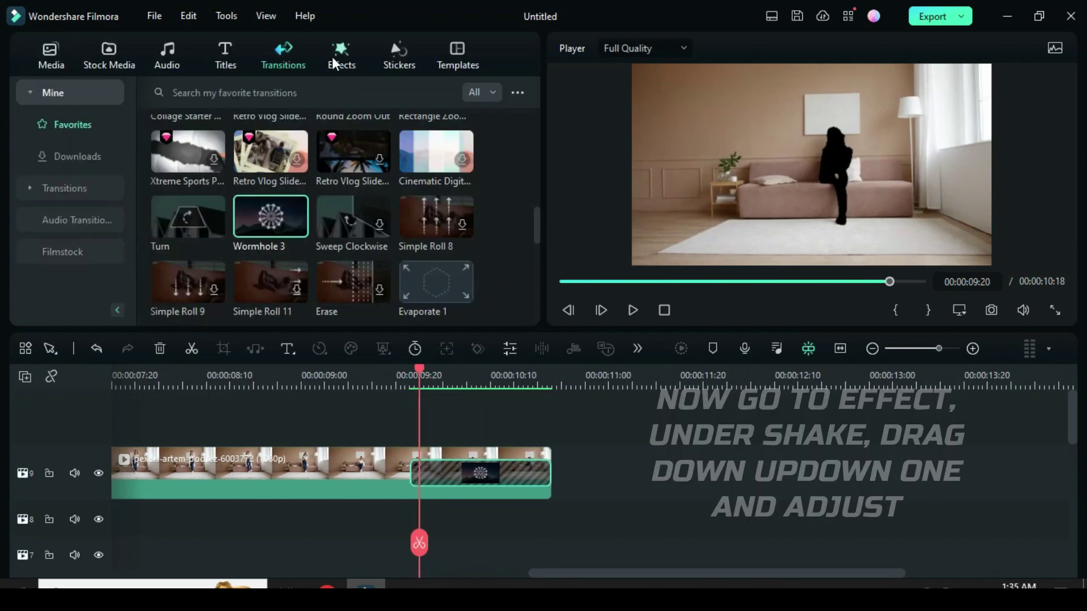
{"action": "left_click", "coordinate": [341, 57]}
{"action": "left_click_drag", "start_coordinate": [131, 141], "coordinate": [129, 117]}
{"action": "left_click", "coordinate": [75, 218]}
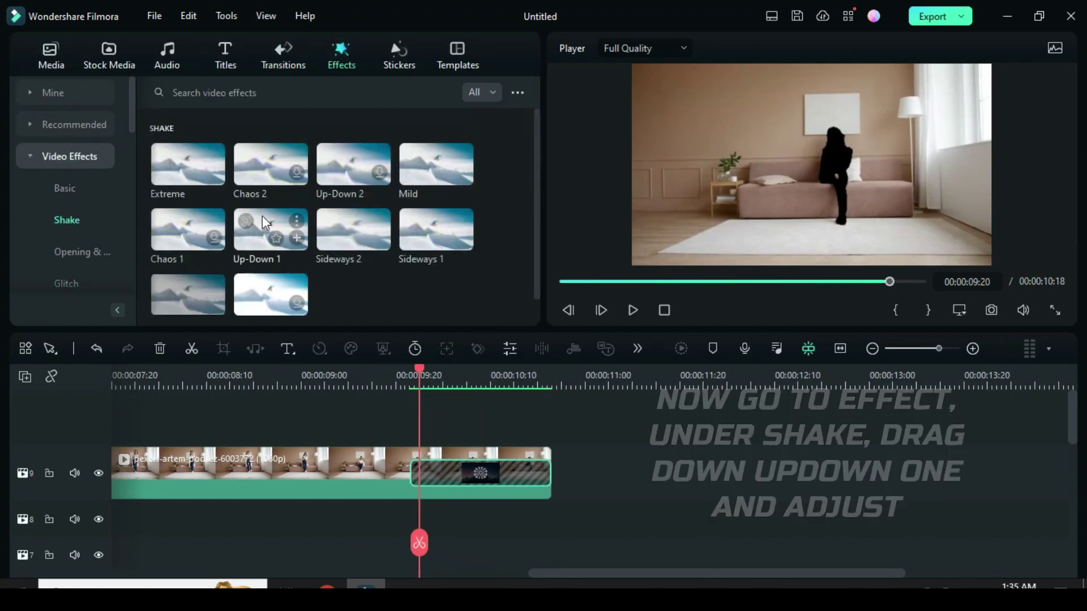
{"action": "left_click_drag", "start_coordinate": [266, 218], "coordinate": [448, 456]}
{"action": "left_click_drag", "start_coordinate": [420, 368], "coordinate": [545, 403]}
{"action": "key", "text": "Delete"}
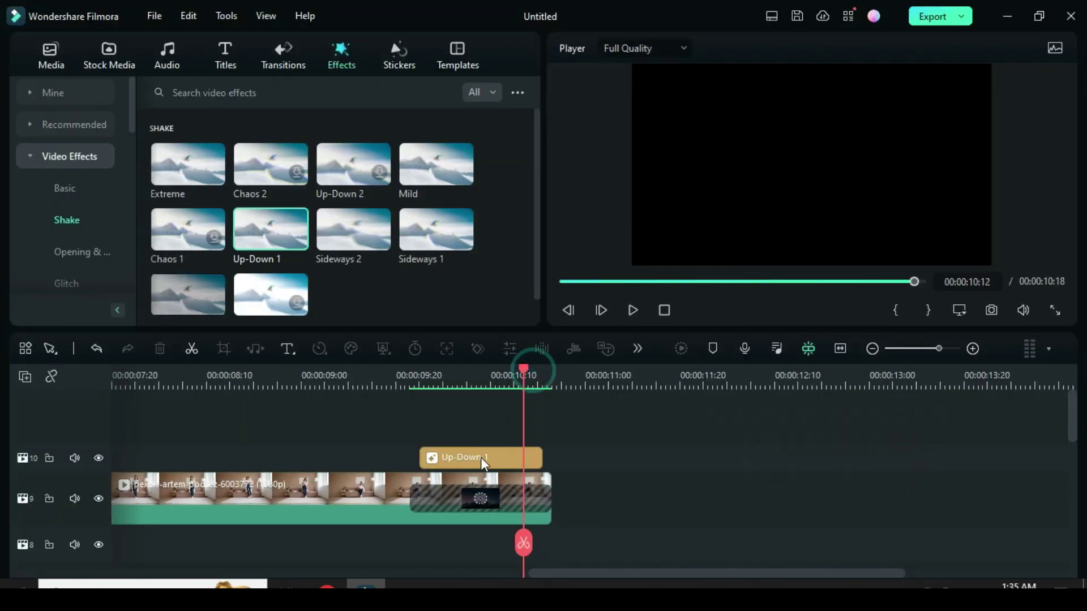
{"action": "left_click", "coordinate": [480, 458]}
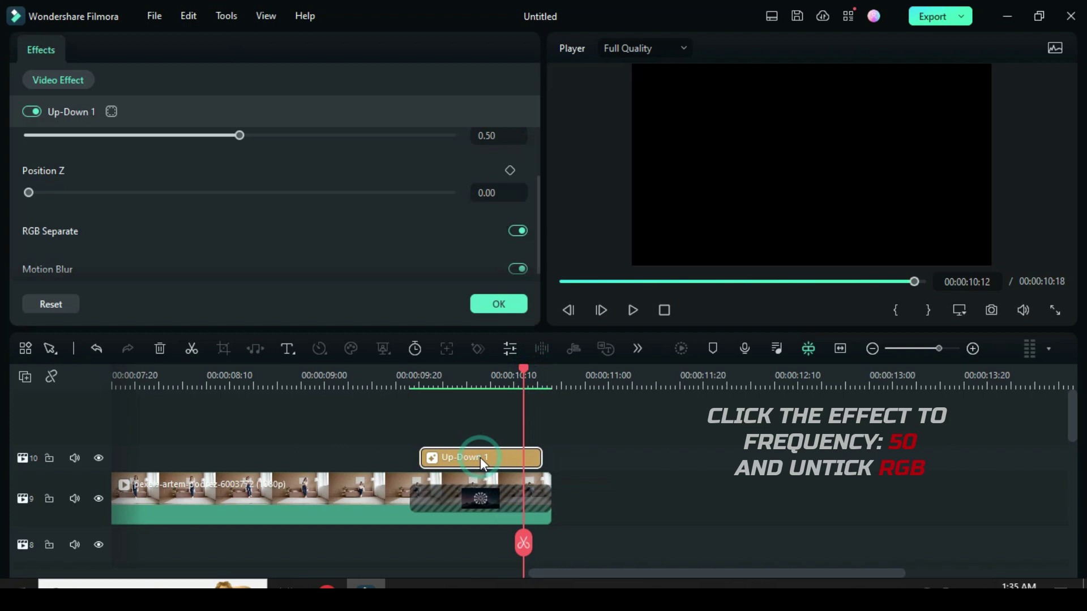
{"action": "left_click_drag", "start_coordinate": [537, 198], "coordinate": [535, 110]}
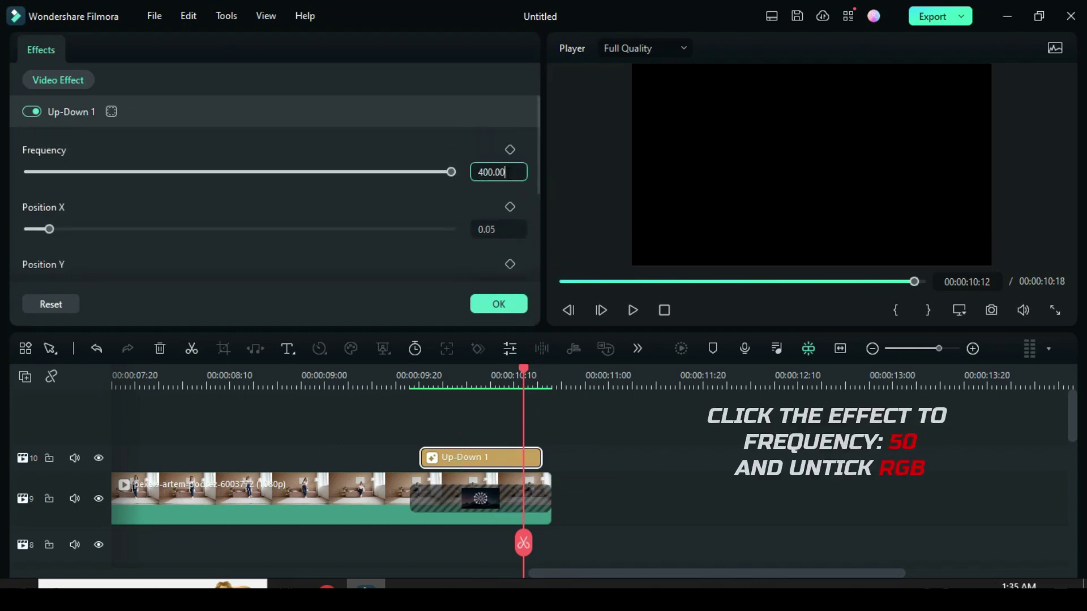
{"action": "left_click_drag", "start_coordinate": [537, 159], "coordinate": [523, 274]}
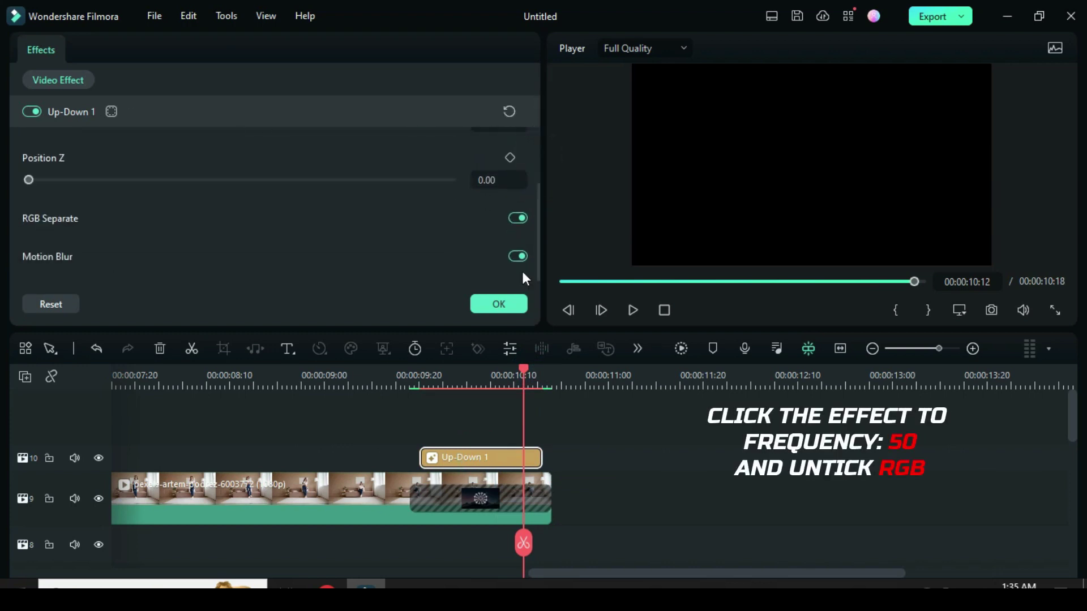
{"action": "left_click", "coordinate": [498, 305]}
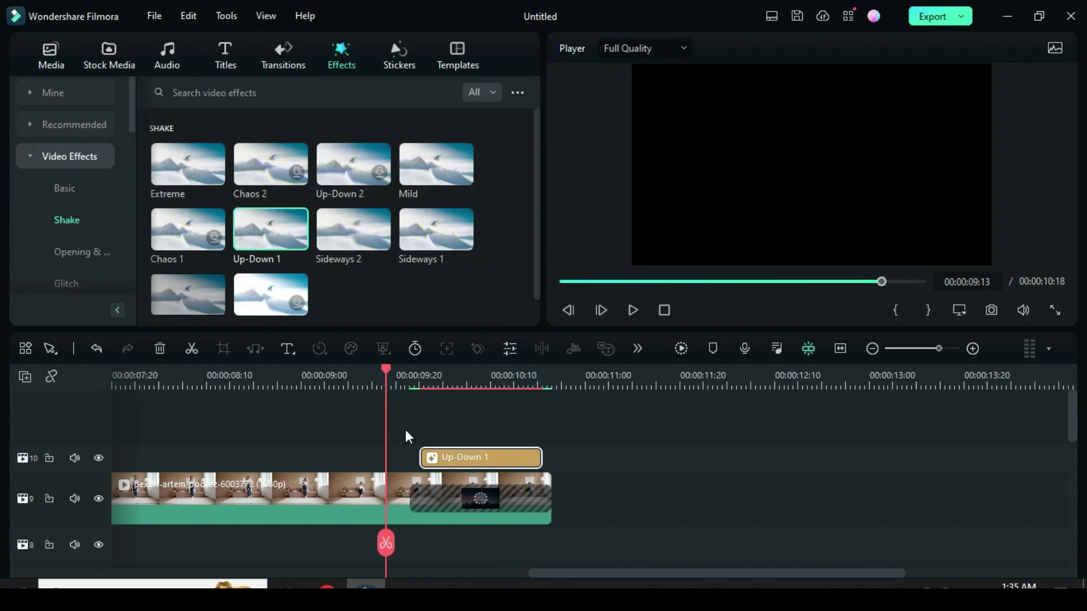
- Put a second copy of the dance clip on track 7 and open its properties
{"action": "mouse_move", "coordinate": [532, 573]}
{"action": "left_mouse_down"}
{"action": "mouse_move", "coordinate": [553, 582]}
{"action": "mouse_move", "coordinate": [541, 567]}
{"action": "left_mouse_up"}
{"action": "key", "text": "Home"}
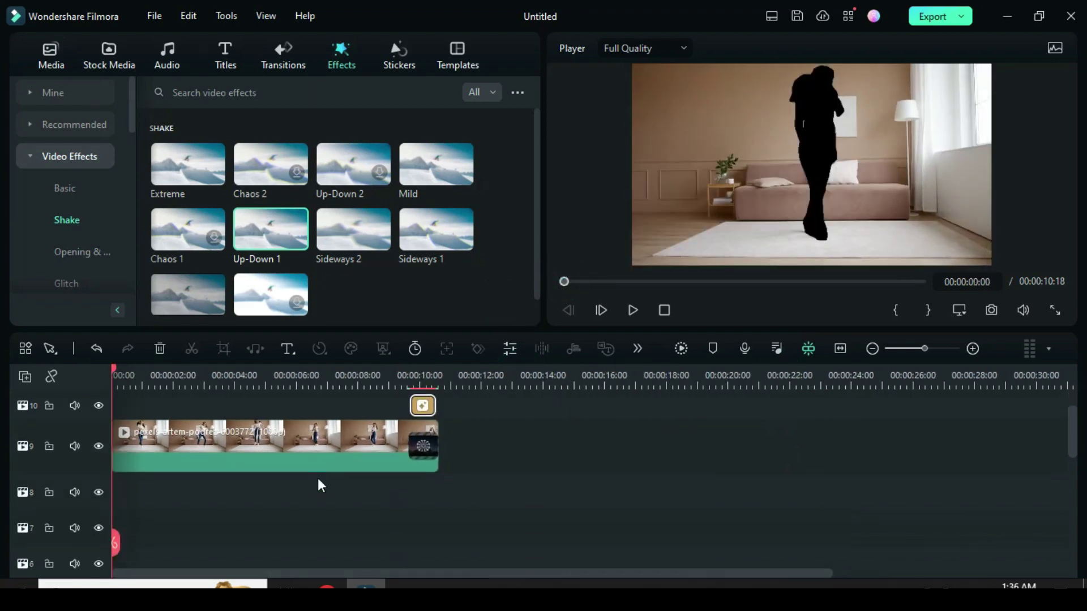
{"action": "left_click", "coordinate": [51, 68]}
{"action": "left_click_drag", "start_coordinate": [354, 164], "coordinate": [249, 560]}
{"action": "left_click", "coordinate": [99, 538]}
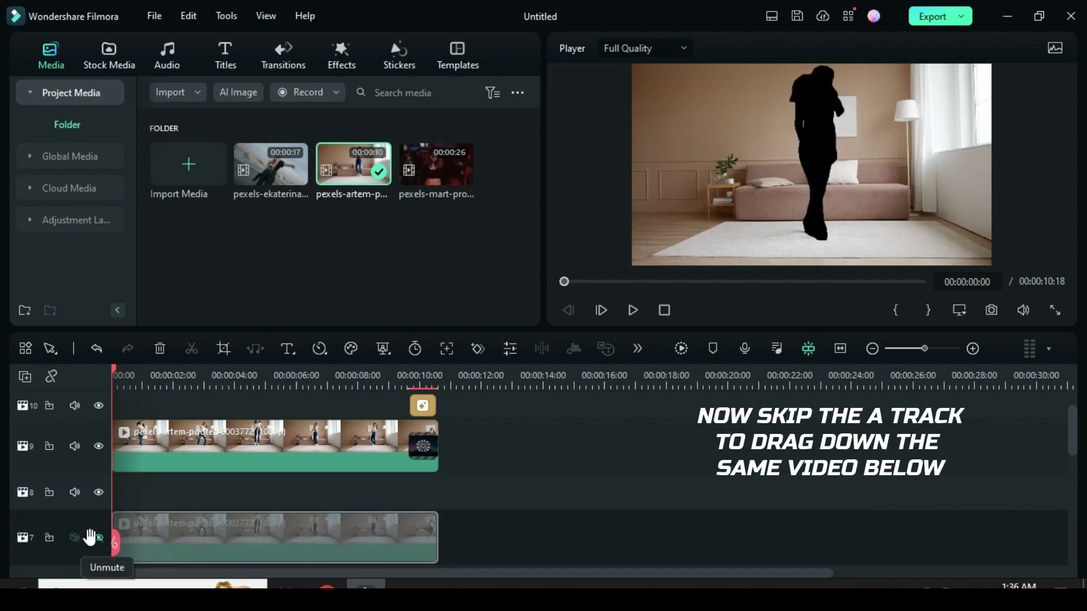
{"action": "left_click", "coordinate": [99, 537]}
{"action": "double_click", "coordinate": [232, 537]}
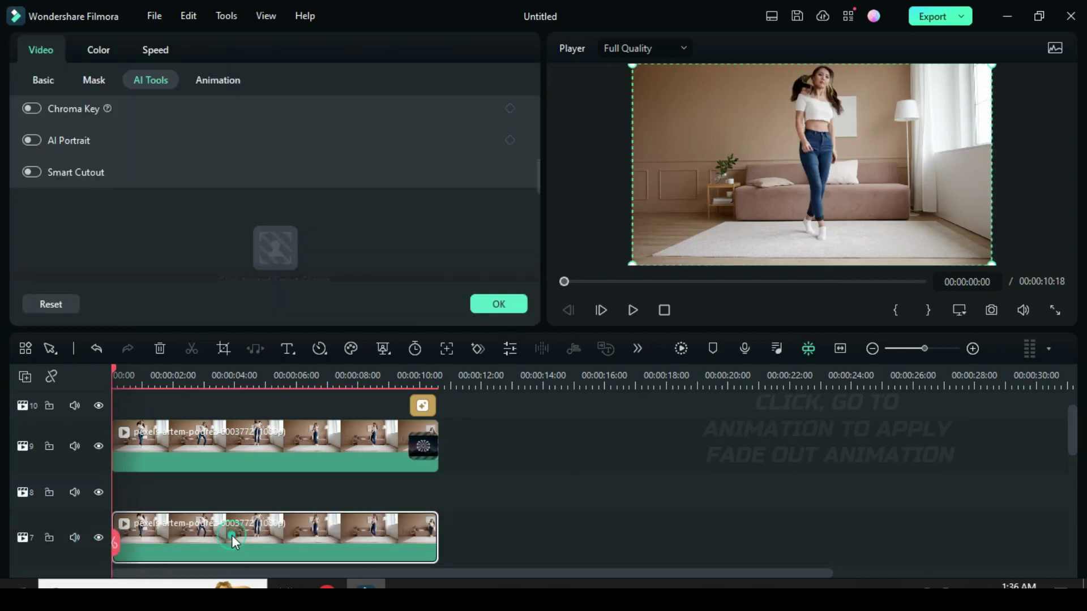
- Apply the Fade Out preset animation to the track 7 clip
{"action": "left_click", "coordinate": [217, 79]}
{"action": "left_click", "coordinate": [148, 154]}
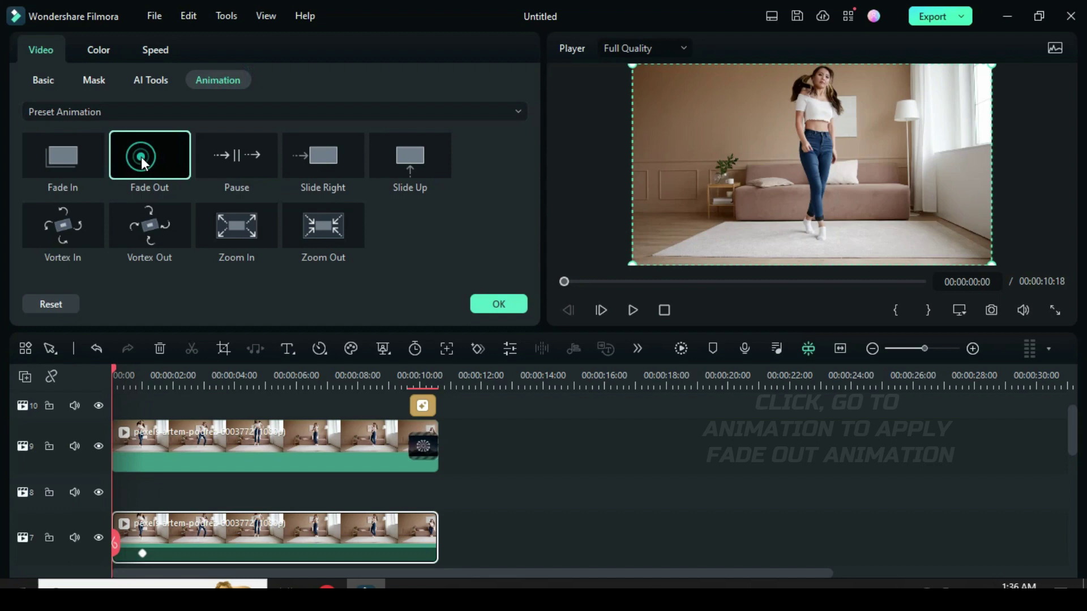
{"action": "scroll", "coordinate": [507, 396], "scroll_direction": "down", "scroll_amount": 1}
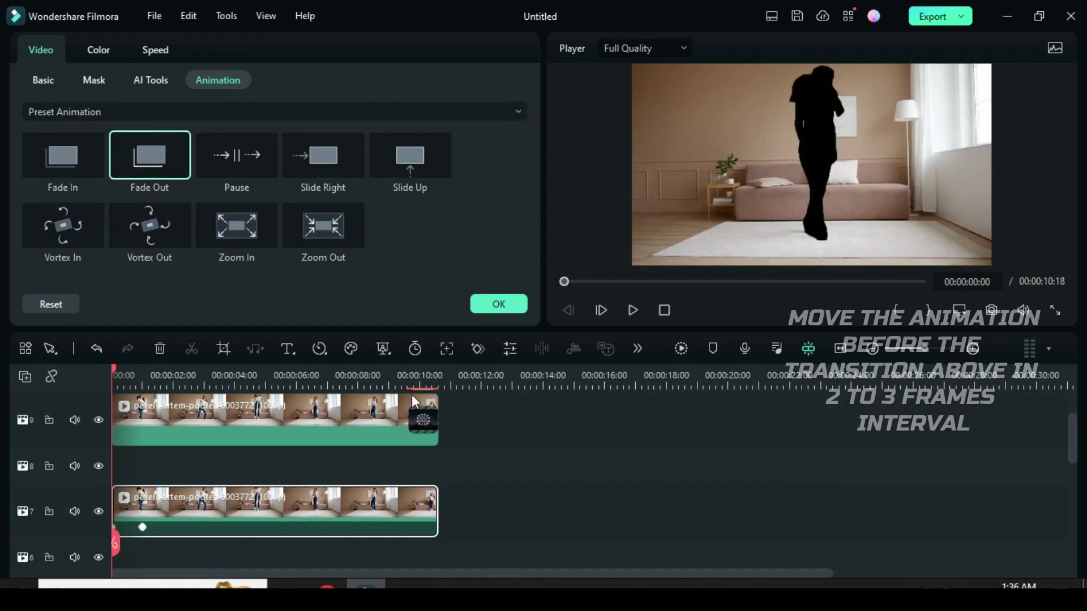
{"action": "scroll", "coordinate": [506, 371], "scroll_direction": "up", "scroll_amount": 2}
- Move the Fade Out keyframe to about 8:24, just before the transition
{"action": "left_click", "coordinate": [173, 527]}
{"action": "left_click_drag", "start_coordinate": [173, 527], "coordinate": [705, 500]}
{"action": "scroll", "coordinate": [797, 367], "scroll_direction": "up", "scroll_amount": 1}
{"action": "scroll", "coordinate": [702, 510], "scroll_direction": "down", "scroll_amount": 1}
{"action": "scroll", "coordinate": [704, 500], "scroll_direction": "up", "scroll_amount": 2}
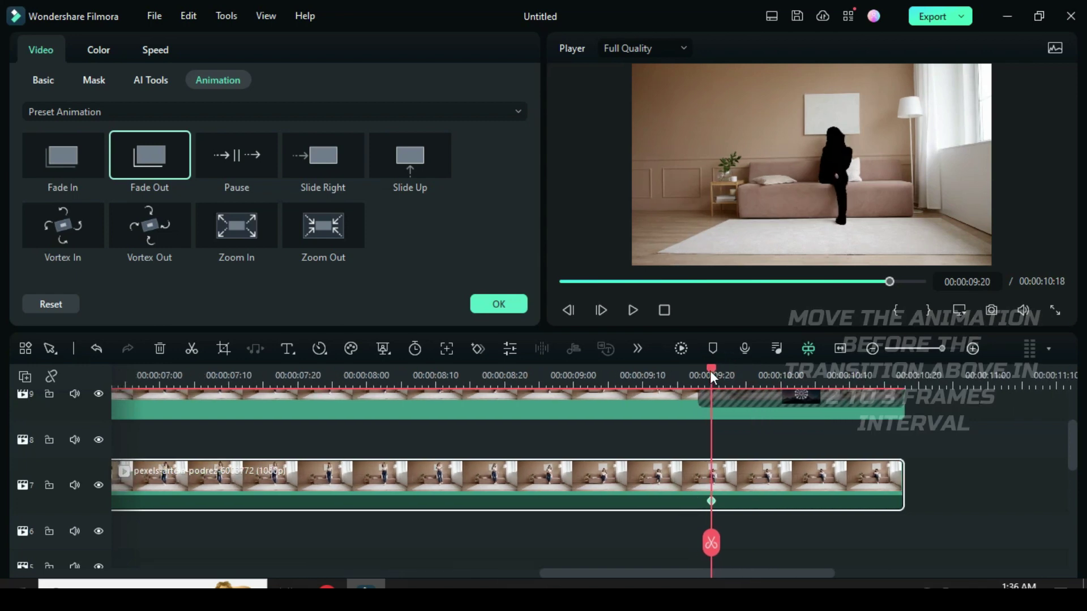
{"action": "scroll", "coordinate": [702, 500], "scroll_direction": "down", "scroll_amount": 2}
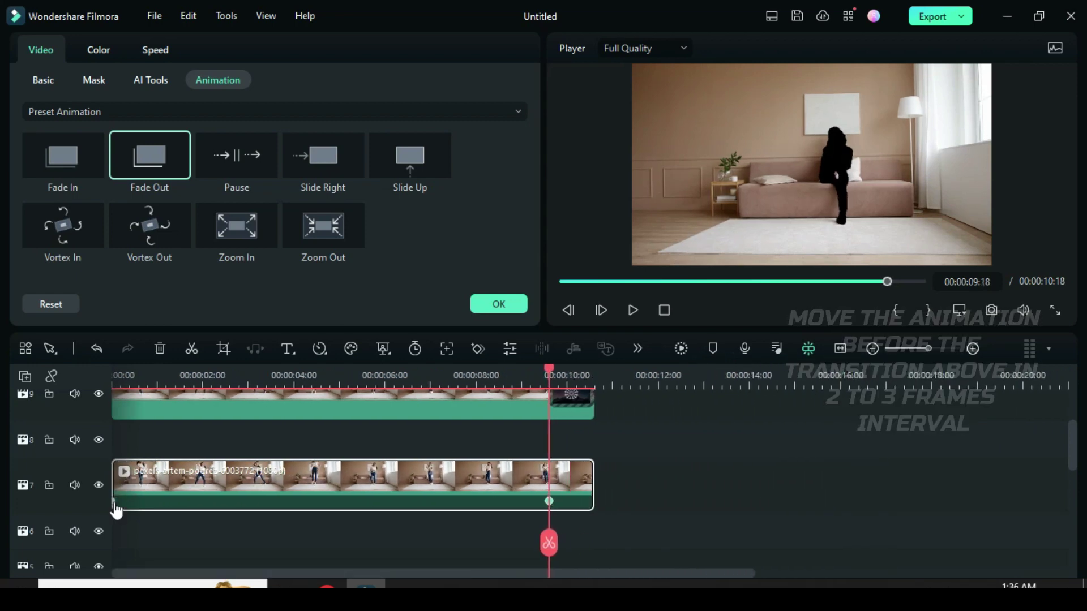
{"action": "left_click_drag", "start_coordinate": [548, 501], "coordinate": [517, 501]}
{"action": "left_click_drag", "start_coordinate": [515, 366], "coordinate": [512, 375]}
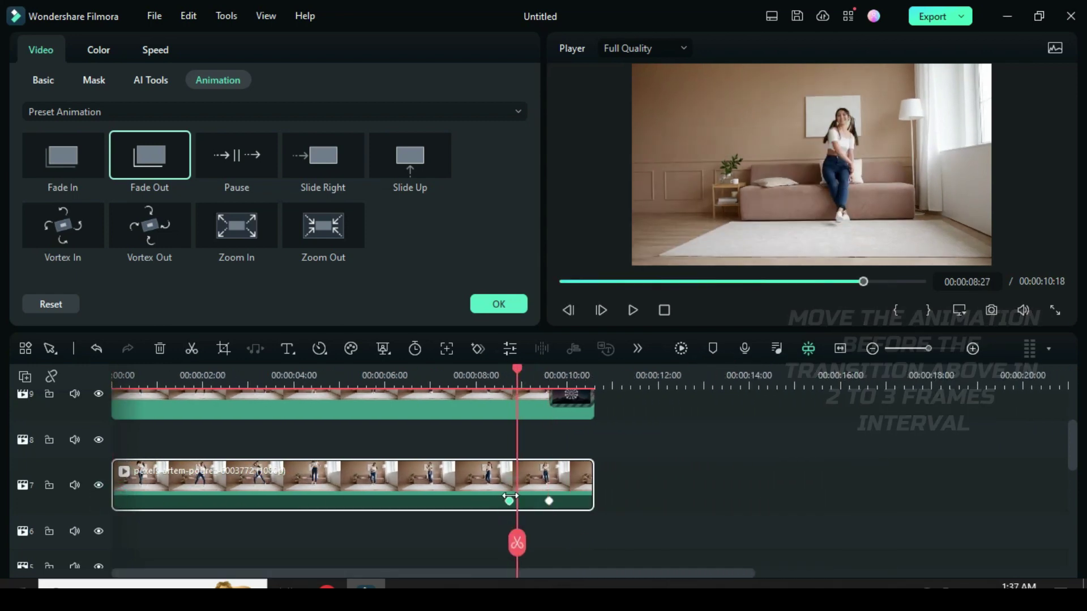
{"action": "left_click_drag", "start_coordinate": [517, 501], "coordinate": [509, 502]}
- Move the playhead back to about 4 seconds
{"action": "scroll", "coordinate": [510, 500], "scroll_direction": "up", "scroll_amount": 2}
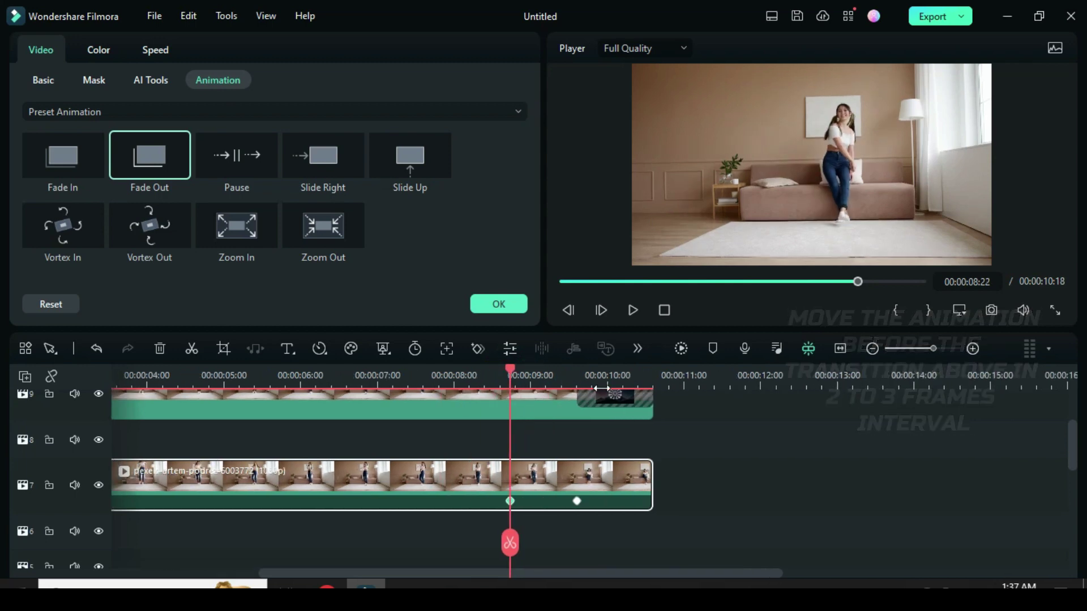
{"action": "left_click_drag", "start_coordinate": [472, 574], "coordinate": [559, 577]}
{"action": "scroll", "coordinate": [423, 436], "scroll_direction": "down", "scroll_amount": 3}
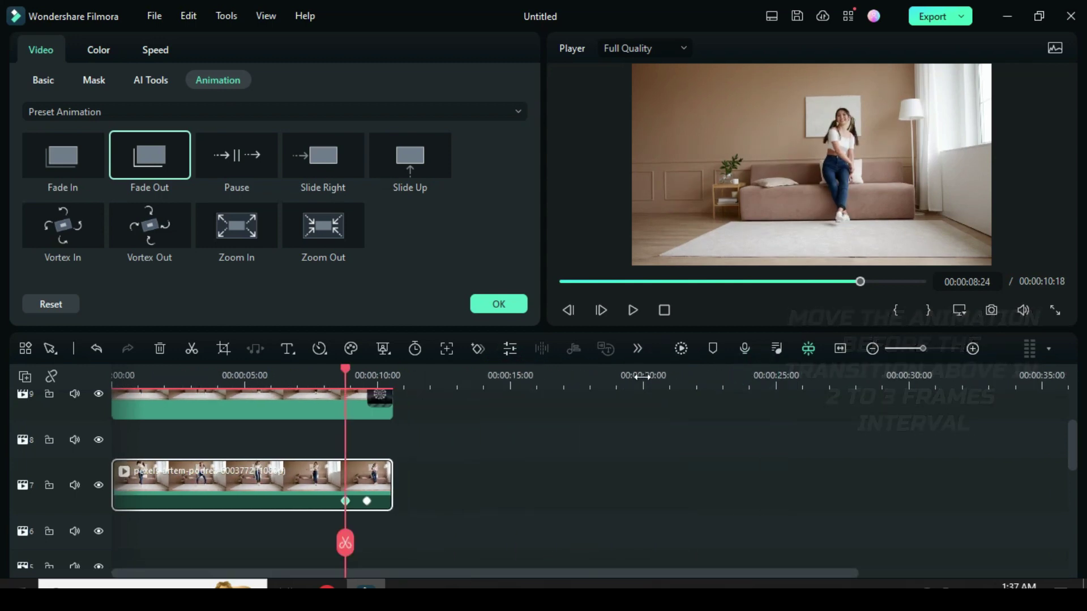
{"action": "scroll", "coordinate": [453, 422], "scroll_direction": "up", "scroll_amount": 1}
{"action": "left_click", "coordinate": [282, 369]}
{"action": "left_click_drag", "start_coordinate": [281, 369], "coordinate": [220, 372]}
- Place Glitch Effect 5 on track 8 at about 4 seconds
{"action": "left_click", "coordinate": [478, 311]}
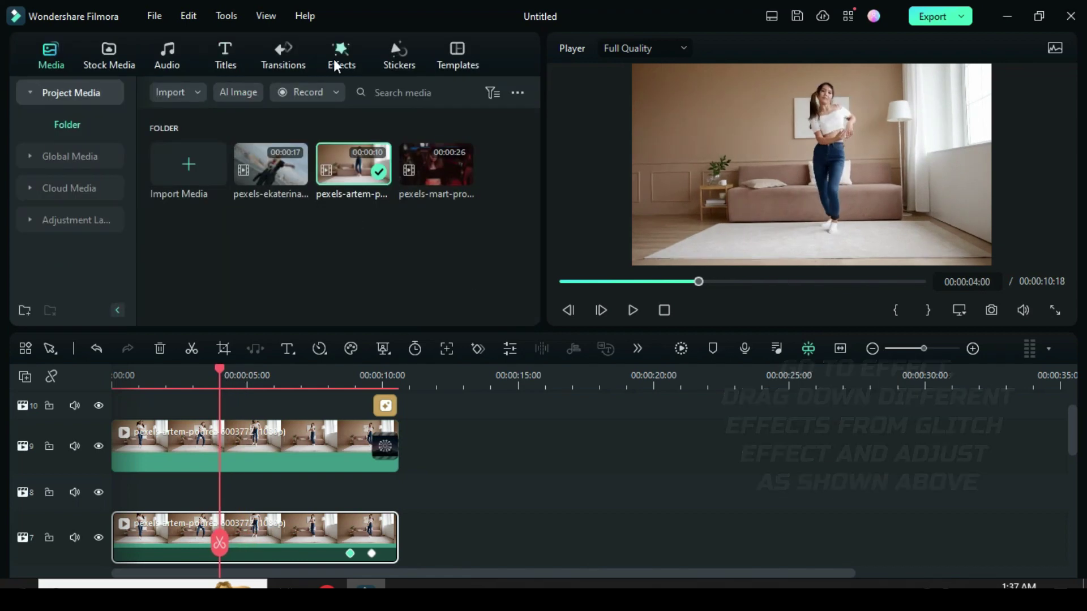
{"action": "left_click", "coordinate": [340, 57]}
{"action": "scroll", "coordinate": [128, 122], "scroll_direction": "down", "scroll_amount": 1}
{"action": "left_click", "coordinate": [66, 220]}
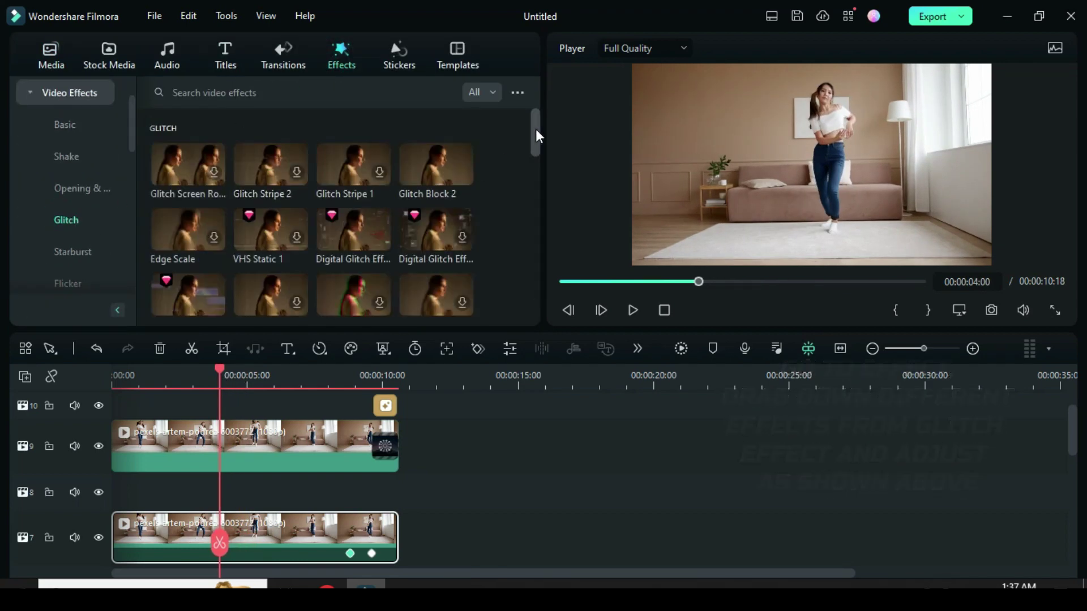
{"action": "left_click_drag", "start_coordinate": [535, 129], "coordinate": [528, 212]}
{"action": "left_click_drag", "start_coordinate": [426, 212], "coordinate": [233, 487]}
- Add Glitch Effect 17 at about 6 seconds and another Glitch Effect 5 ending at 9:29
{"action": "left_click", "coordinate": [249, 376]}
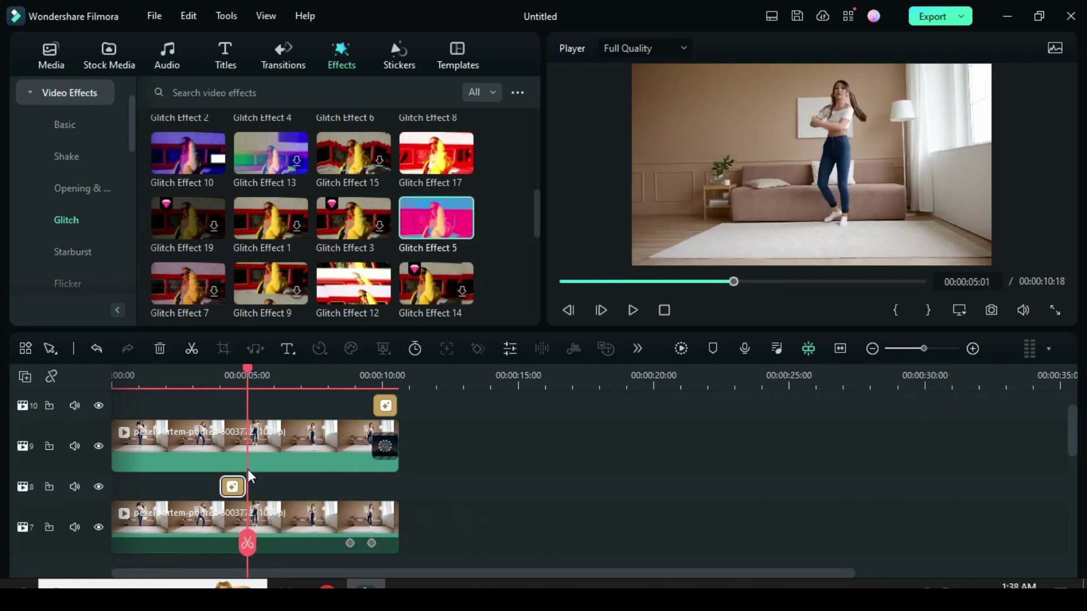
{"action": "left_click_drag", "start_coordinate": [252, 381], "coordinate": [275, 381]}
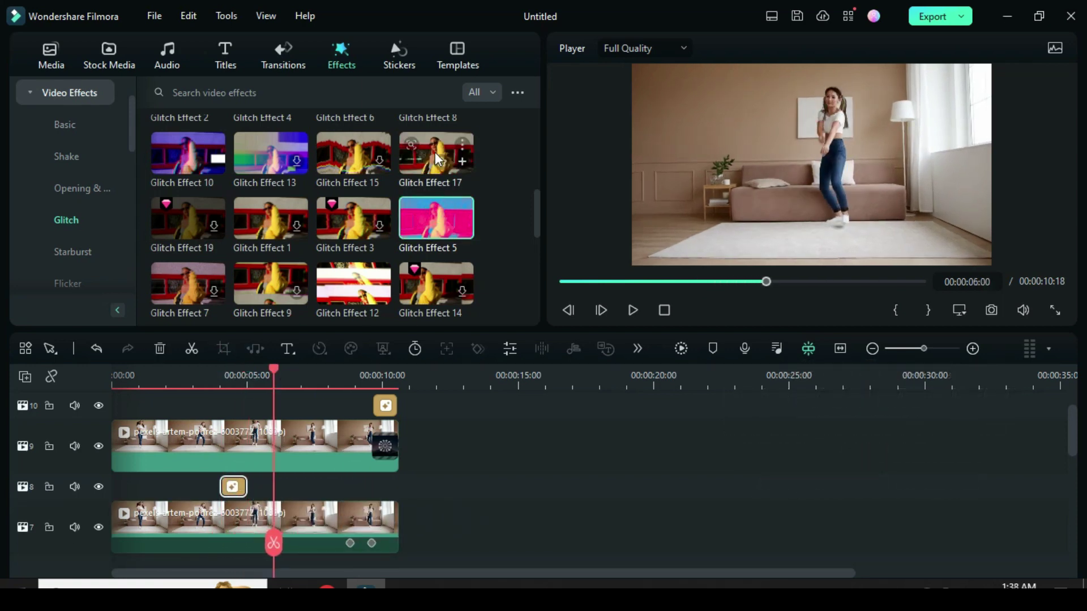
{"action": "left_click_drag", "start_coordinate": [436, 153], "coordinate": [288, 487]}
{"action": "left_click_drag", "start_coordinate": [281, 391], "coordinate": [319, 378]}
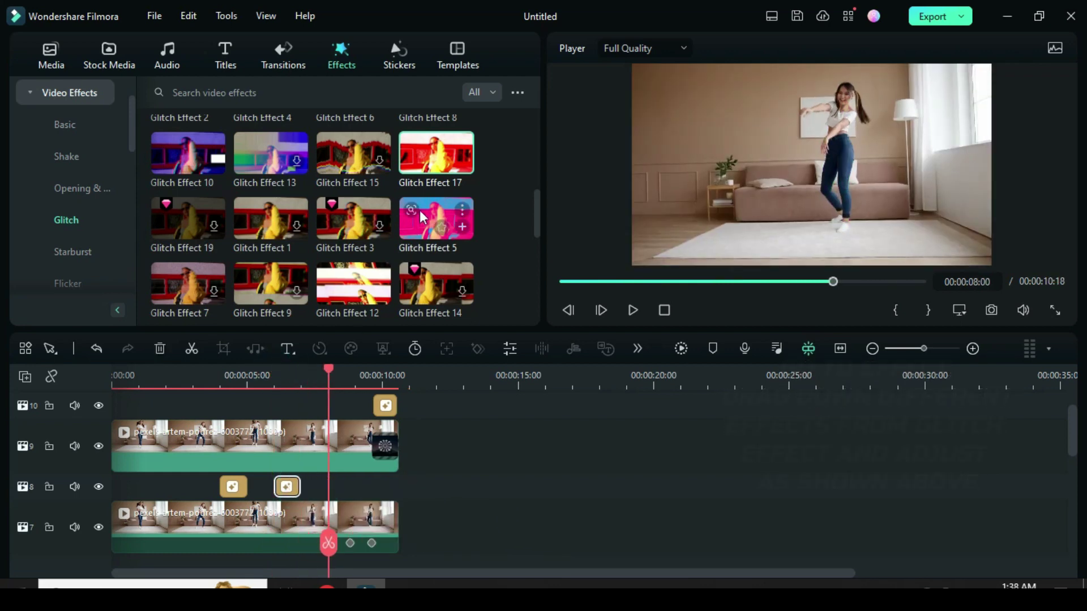
{"action": "left_click_drag", "start_coordinate": [422, 217], "coordinate": [345, 487]}
{"action": "left_click_drag", "start_coordinate": [461, 486], "coordinate": [375, 493]}
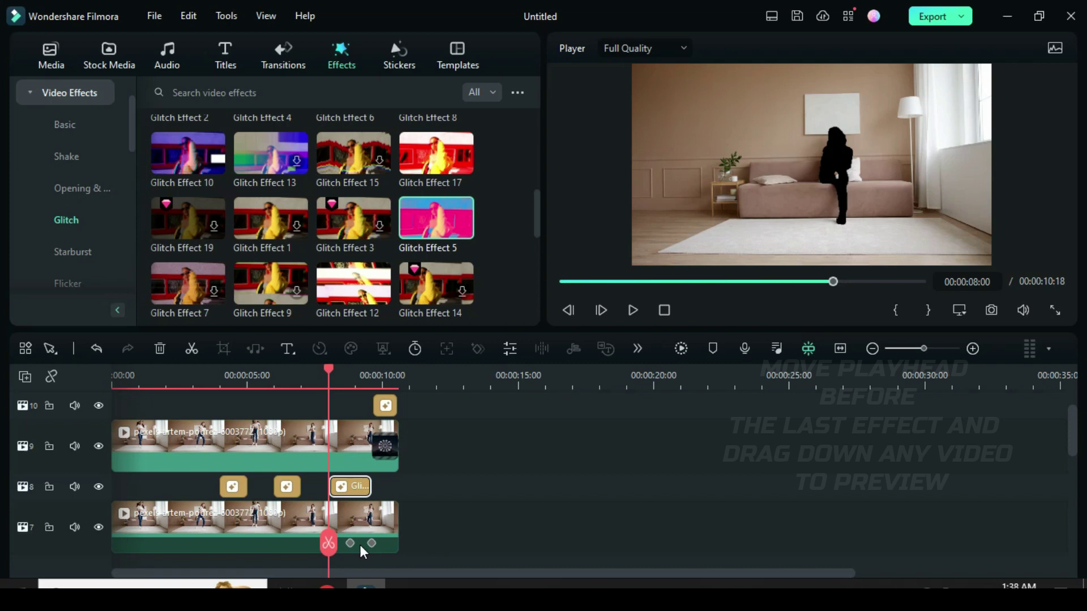
- Drop the ekaterina clip onto track 6 at the playhead and render a timeline preview
{"action": "scroll", "coordinate": [414, 447], "scroll_direction": "down", "scroll_amount": 1}
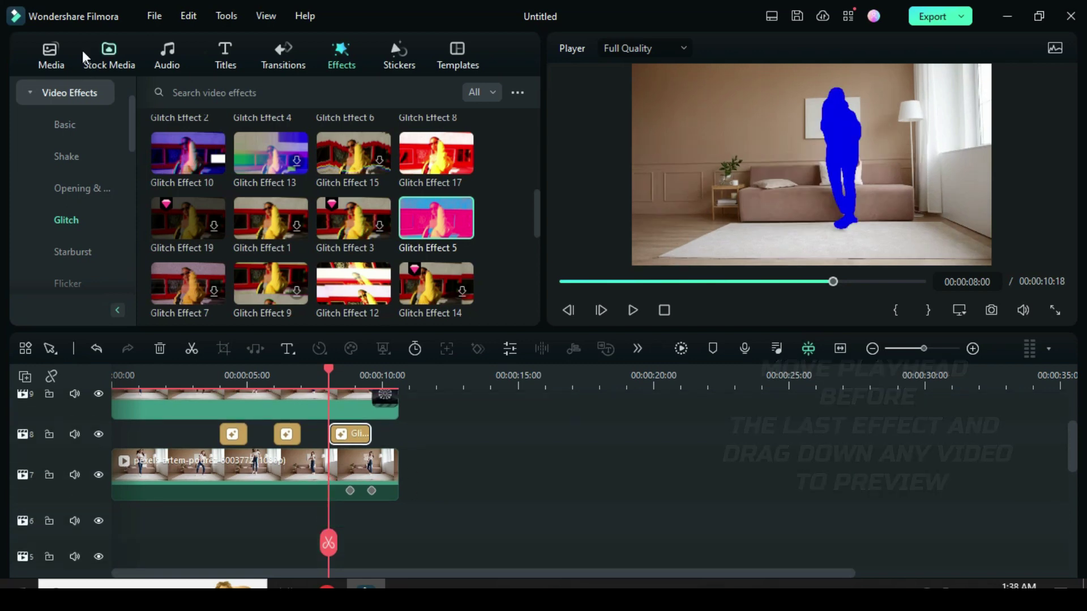
{"action": "left_click", "coordinate": [54, 54]}
{"action": "left_click_drag", "start_coordinate": [387, 404], "coordinate": [341, 531]}
{"action": "left_click", "coordinate": [683, 348]}
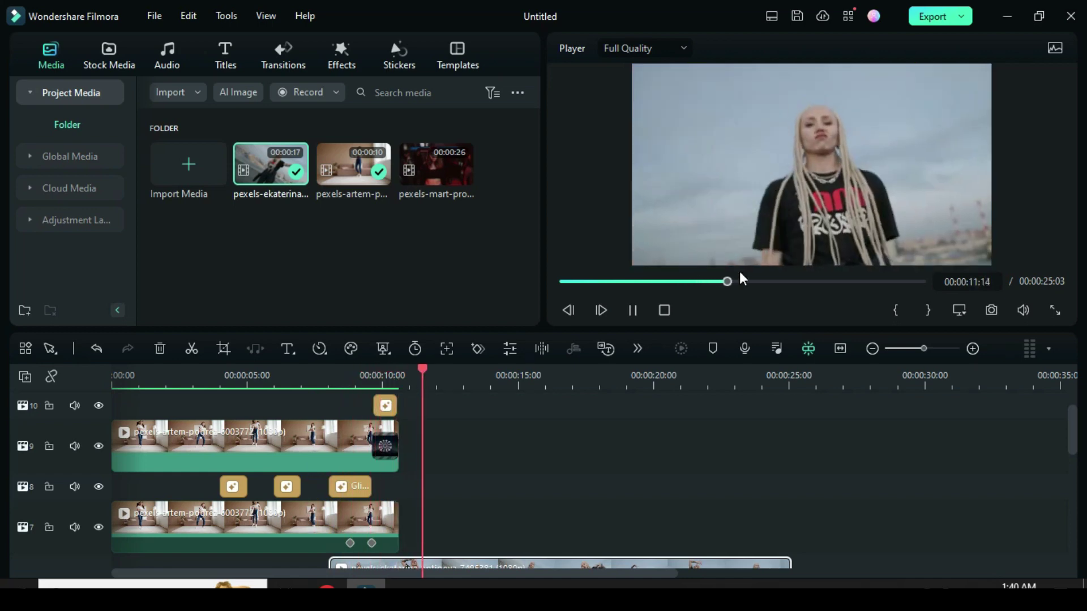
- Stop playback and delete the ekaterina preview clip
{"action": "key", "text": "space"}
{"action": "scroll", "coordinate": [461, 443], "scroll_direction": "down", "scroll_amount": 3}
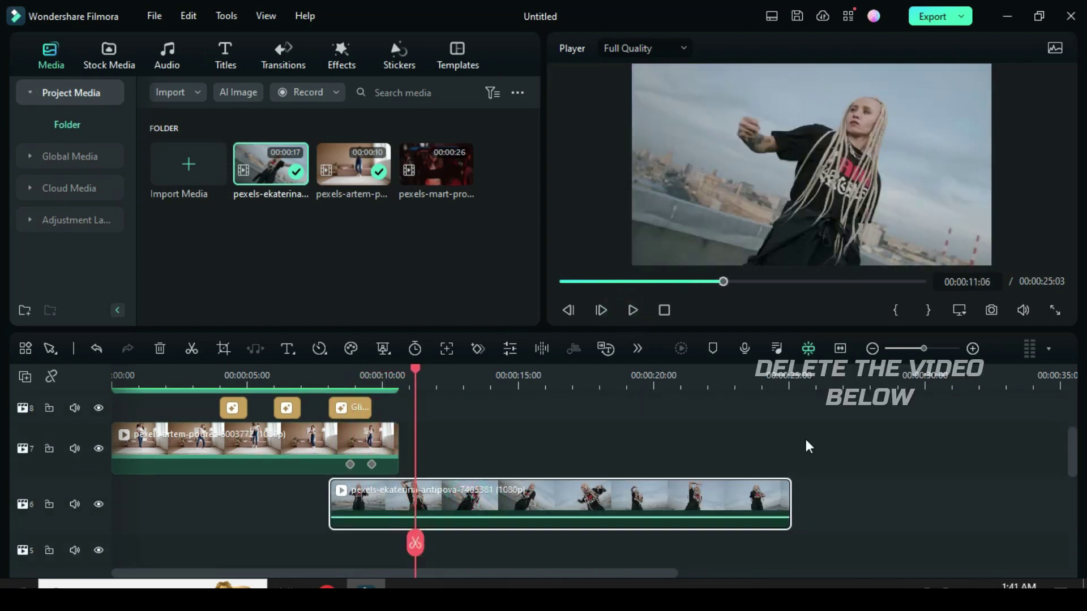
{"action": "left_click", "coordinate": [159, 349]}
{"action": "scroll", "coordinate": [447, 474], "scroll_direction": "up", "scroll_amount": 3}
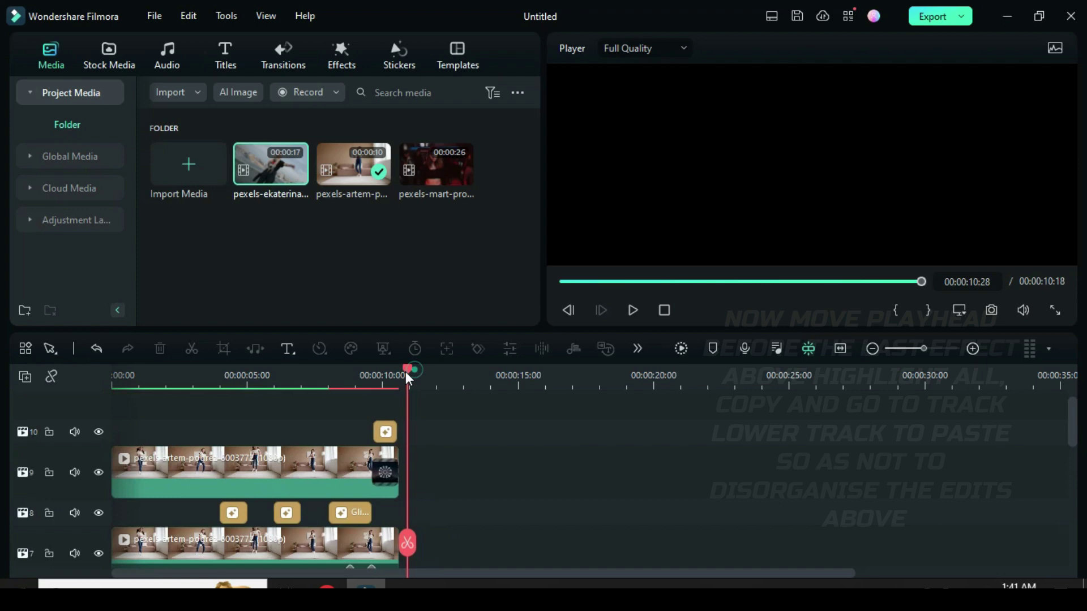
- Set the playhead to 8 seconds, then select and copy the dance clips and glitch effects
{"action": "left_click_drag", "start_coordinate": [407, 378], "coordinate": [329, 375]}
{"action": "scroll", "coordinate": [363, 481], "scroll_direction": "down", "scroll_amount": 1}
{"action": "left_click", "coordinate": [348, 486]}
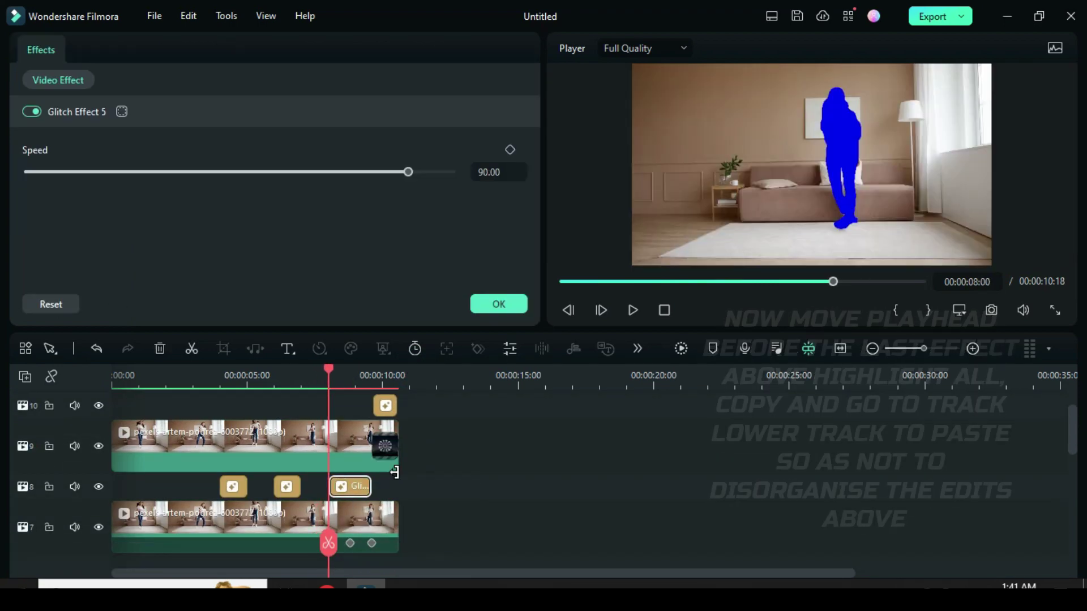
{"action": "left_click_drag", "start_coordinate": [473, 392], "coordinate": [164, 551]}
{"action": "scroll", "coordinate": [215, 446], "scroll_direction": "down", "scroll_amount": 3}
{"action": "left_click", "coordinate": [260, 118]}
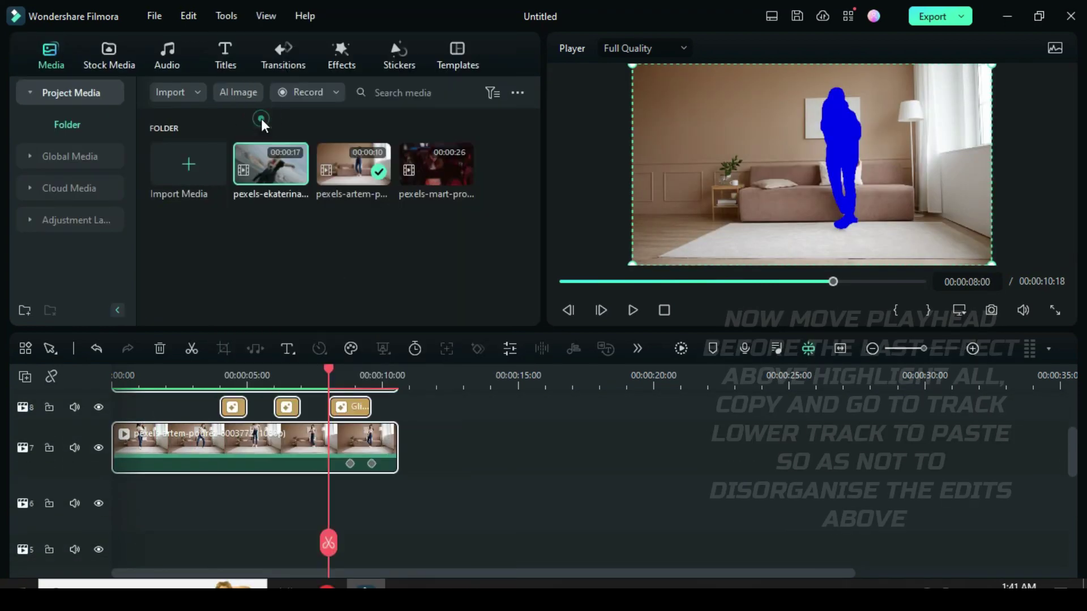
{"action": "left_click", "coordinate": [223, 443]}
{"action": "scroll", "coordinate": [195, 525], "scroll_direction": "down", "scroll_amount": 1}
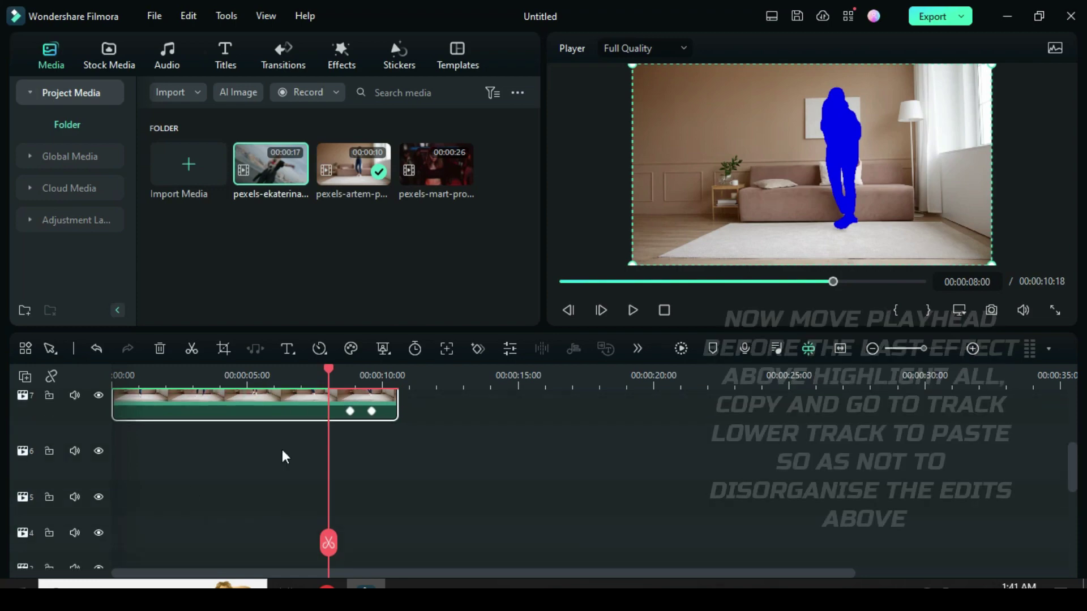
{"action": "scroll", "coordinate": [282, 450], "scroll_direction": "up", "scroll_amount": 3}
{"action": "scroll", "coordinate": [240, 526], "scroll_direction": "down", "scroll_amount": 6}
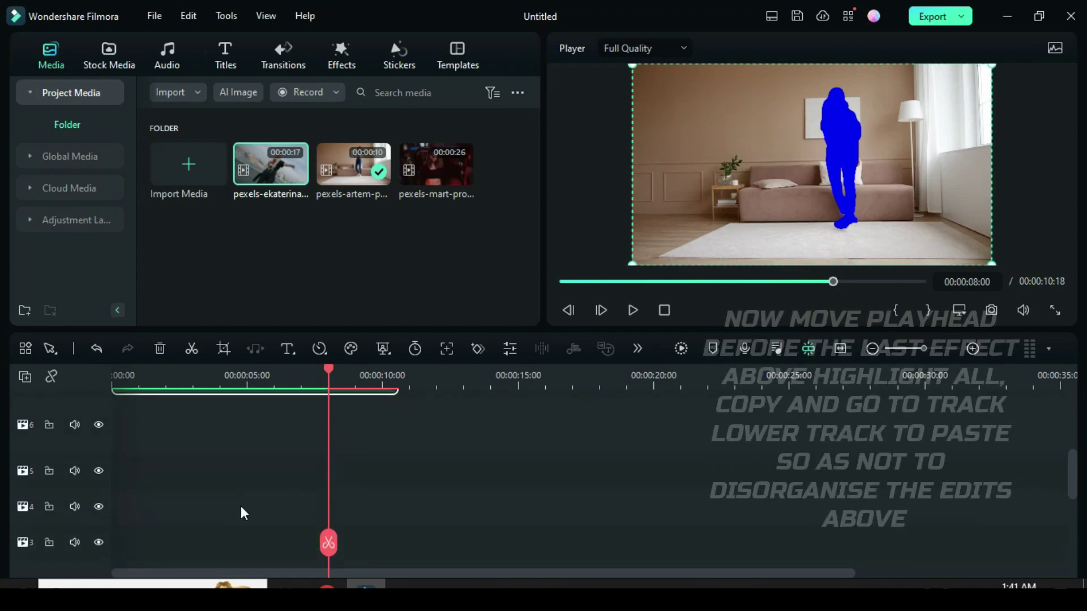
- Paste the copied group onto a lower track and move it up one track
{"action": "right_click", "coordinate": [375, 516]}
{"action": "left_click", "coordinate": [396, 158]}
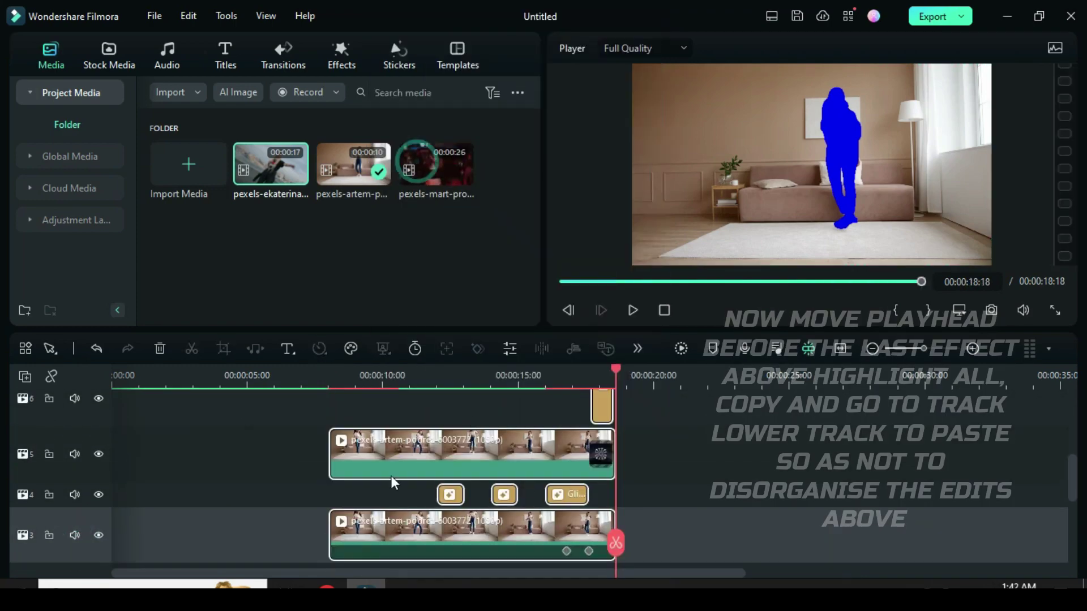
{"action": "scroll", "coordinate": [480, 501], "scroll_direction": "up", "scroll_amount": 3}
{"action": "scroll", "coordinate": [480, 501], "scroll_direction": "down", "scroll_amount": 3}
{"action": "scroll", "coordinate": [432, 375], "scroll_direction": "up", "scroll_amount": 3}
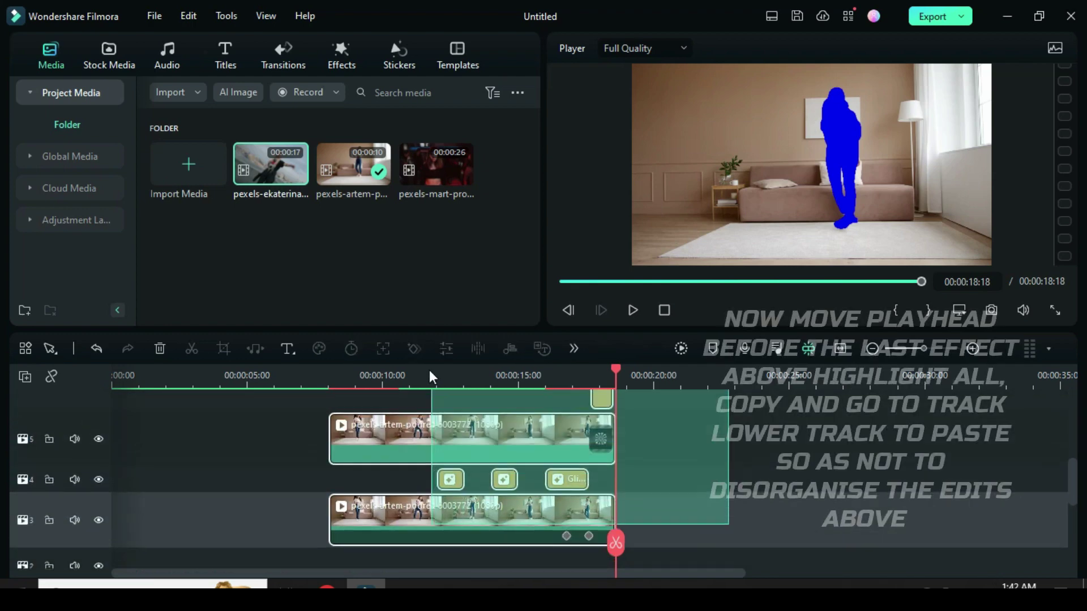
{"action": "left_click_drag", "start_coordinate": [406, 511], "coordinate": [434, 425]}
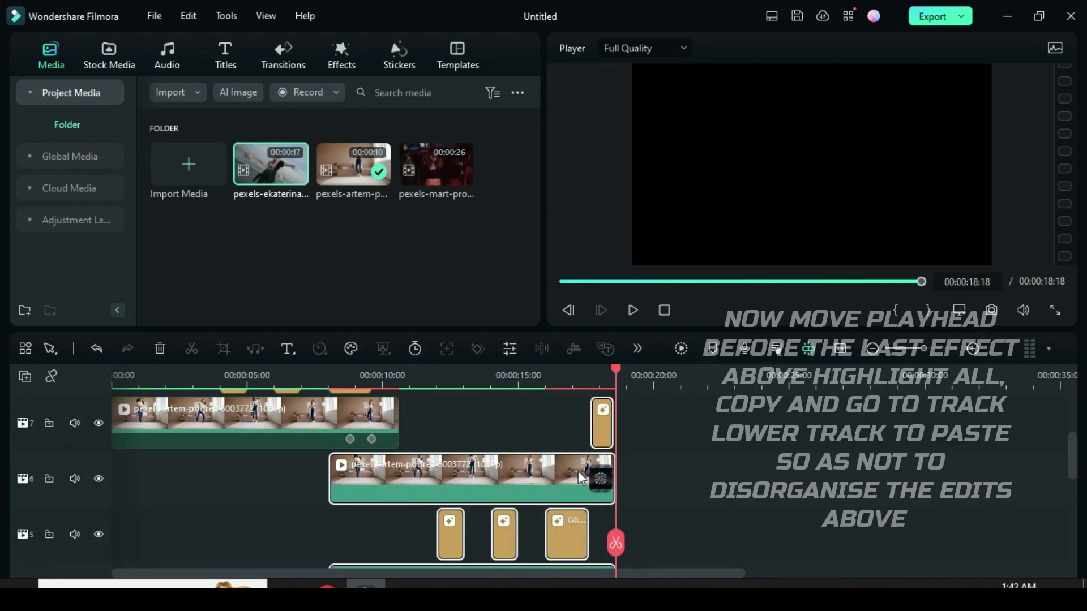
{"action": "left_click_drag", "start_coordinate": [615, 371], "coordinate": [562, 374]}
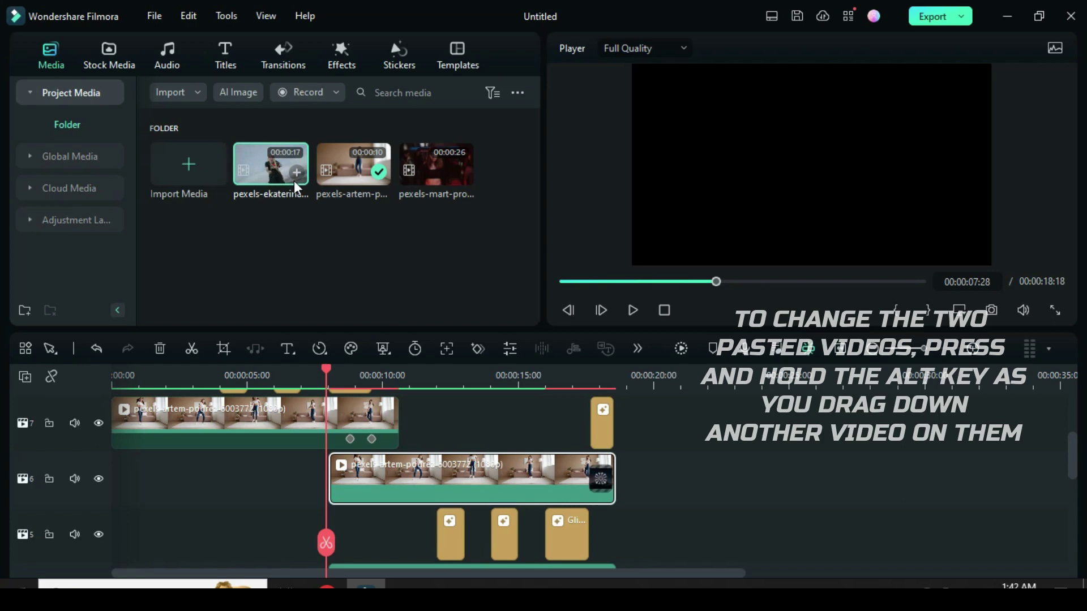
- Replace the pasted dance clip with the ekaterina clip and set tracks to Normal height
{"action": "left_click_drag", "start_coordinate": [364, 480], "coordinate": [405, 500]}
{"action": "left_click", "coordinate": [24, 376]}
{"action": "mouse_move", "coordinate": [84, 505]}
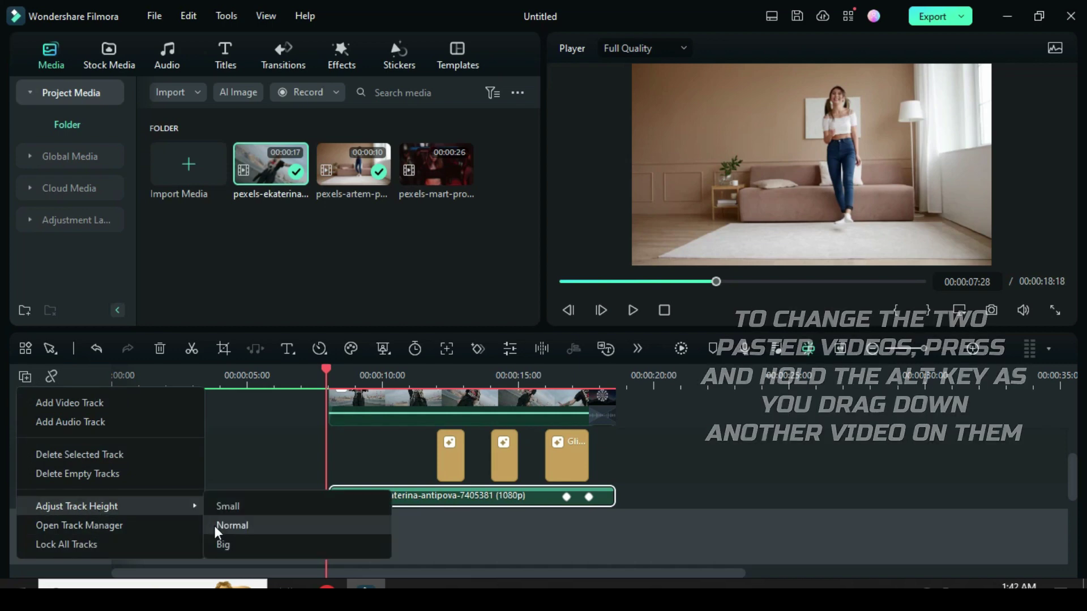
{"action": "left_click", "coordinate": [217, 525]}
{"action": "scroll", "coordinate": [542, 505], "scroll_direction": "down", "scroll_amount": 2}
{"action": "scroll", "coordinate": [511, 428], "scroll_direction": "up", "scroll_amount": 1}
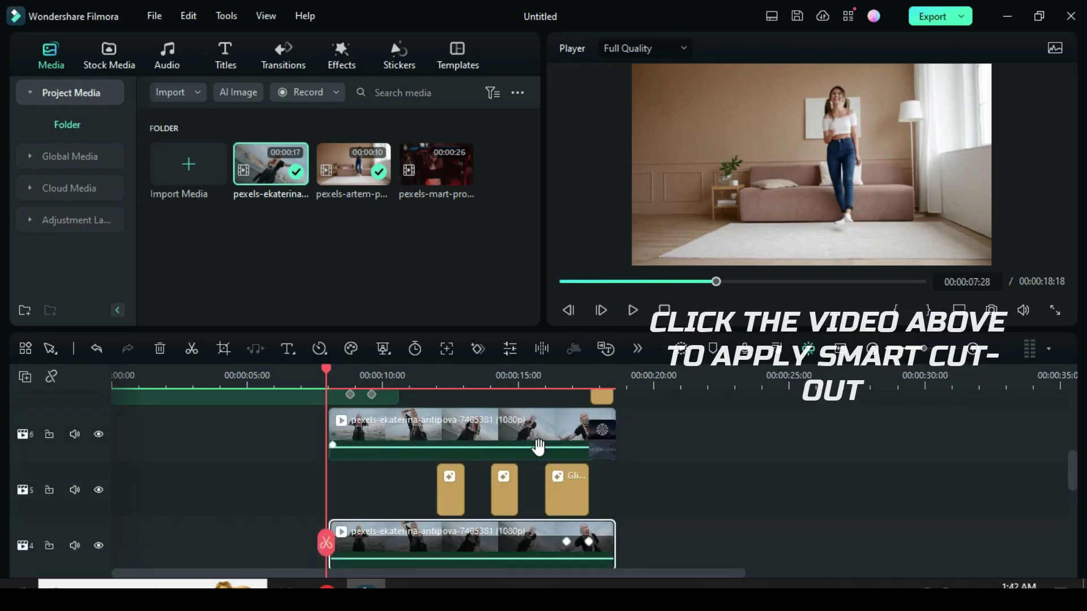
{"action": "scroll", "coordinate": [539, 447], "scroll_direction": "up", "scroll_amount": 1}
- Enable Smart Cutout on the upper ekaterina clip to open its cutout editor
{"action": "double_click", "coordinate": [463, 453]}
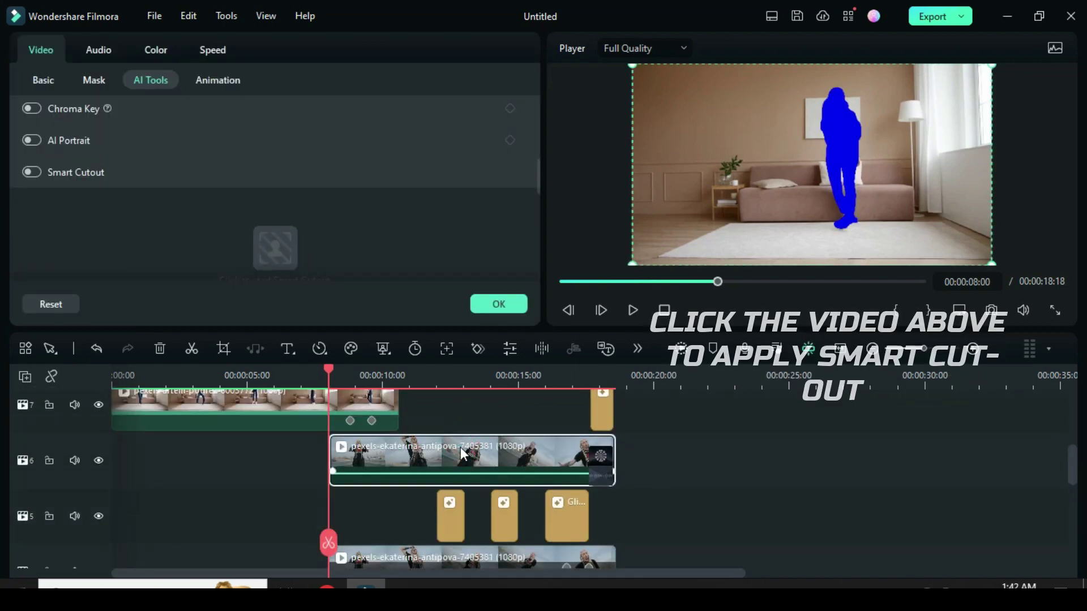
{"action": "left_click", "coordinate": [276, 253]}
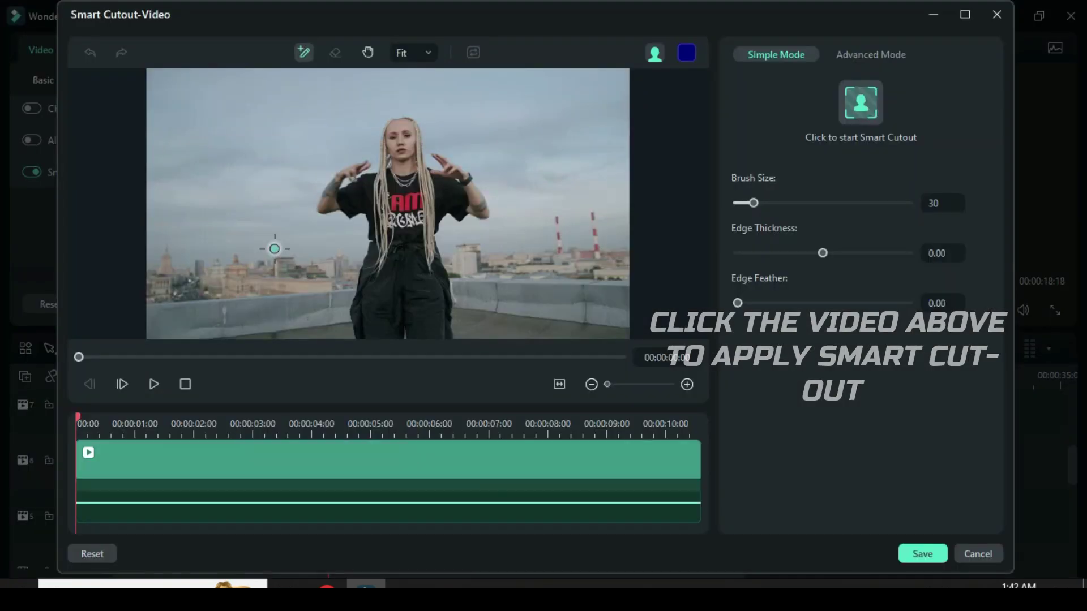